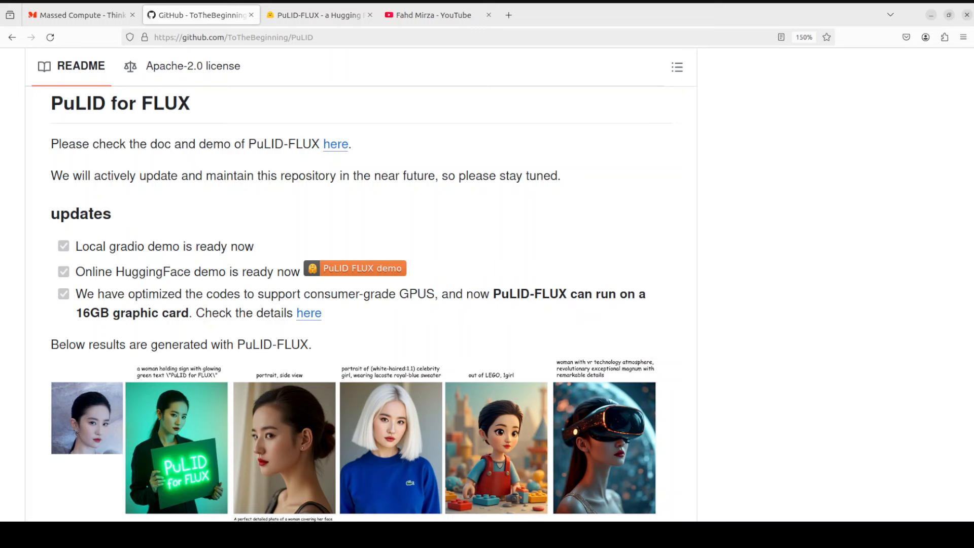
Load the glowing green sign example with its portrait ID photo and start generation.
{"action": "left_click", "coordinate": [322, 15]}
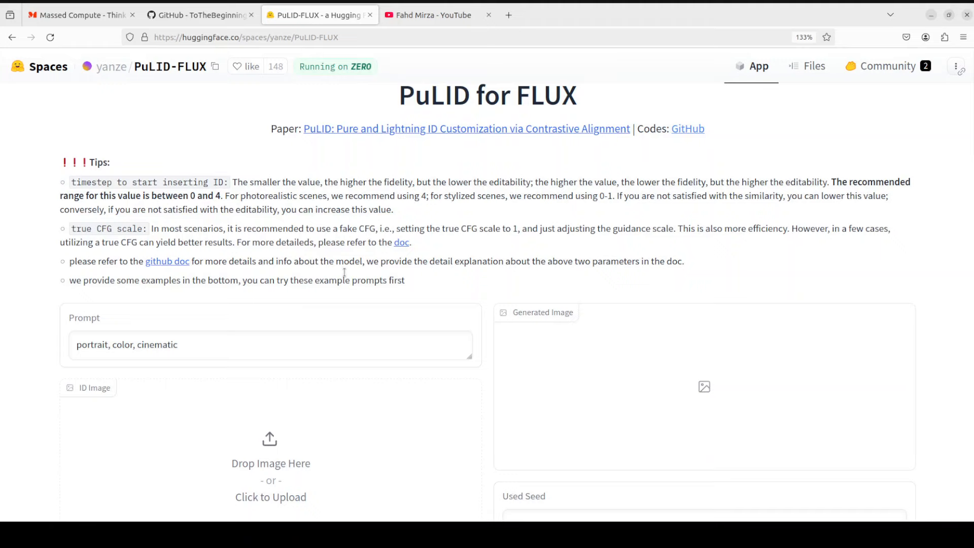
{"action": "scroll", "coordinate": [345, 273], "scroll_direction": "down", "scroll_amount": 3}
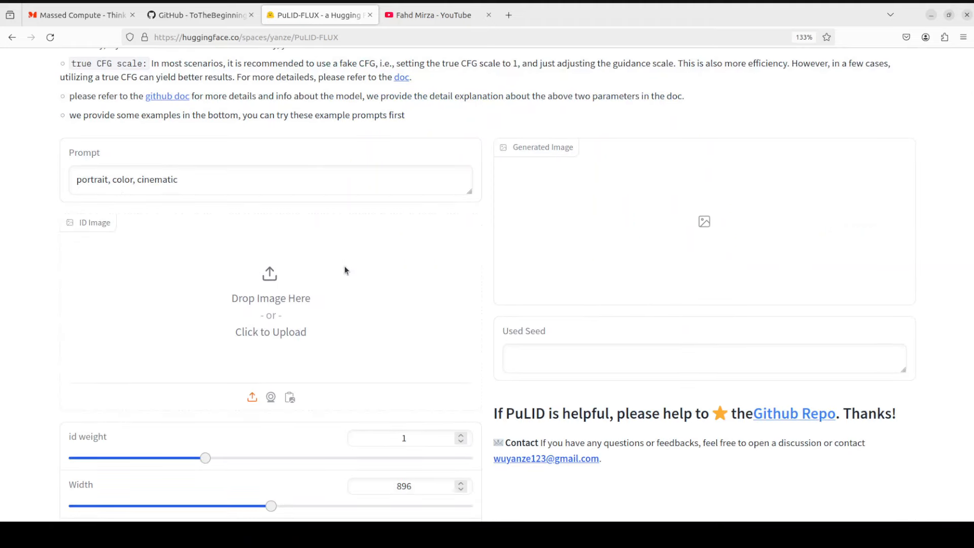
{"action": "scroll", "coordinate": [345, 271], "scroll_direction": "down", "scroll_amount": 5}
{"action": "scroll", "coordinate": [345, 271], "scroll_direction": "down", "scroll_amount": 5}
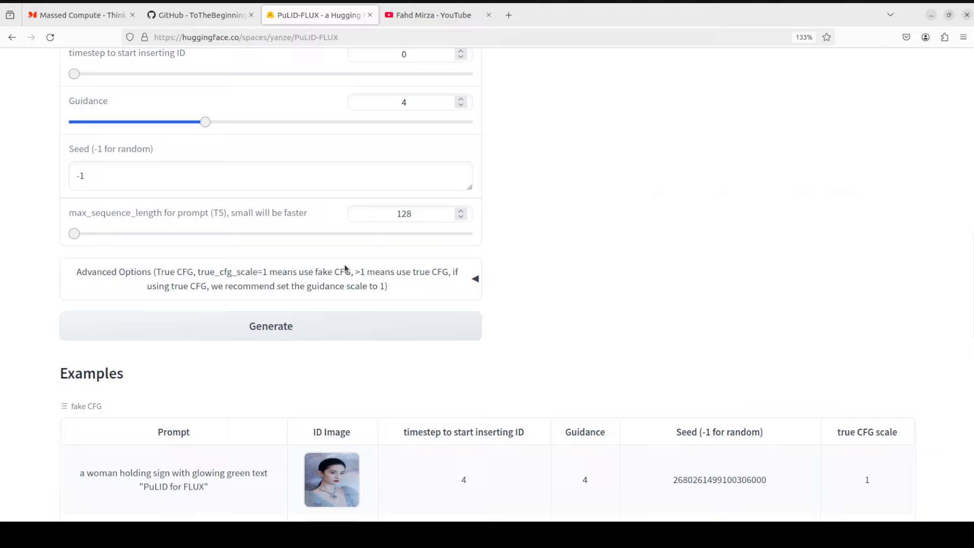
{"action": "scroll", "coordinate": [199, 467], "scroll_direction": "down", "scroll_amount": 1}
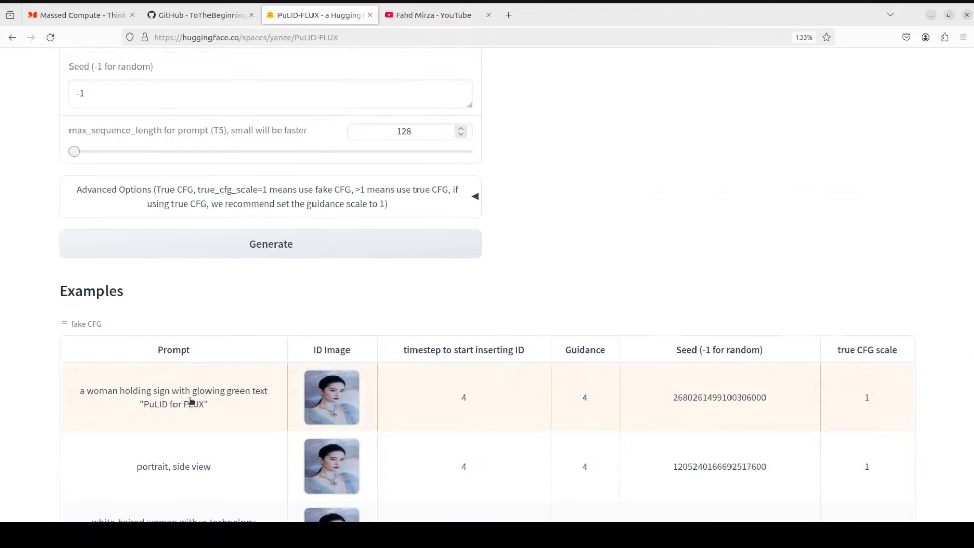
{"action": "left_click", "coordinate": [190, 401]}
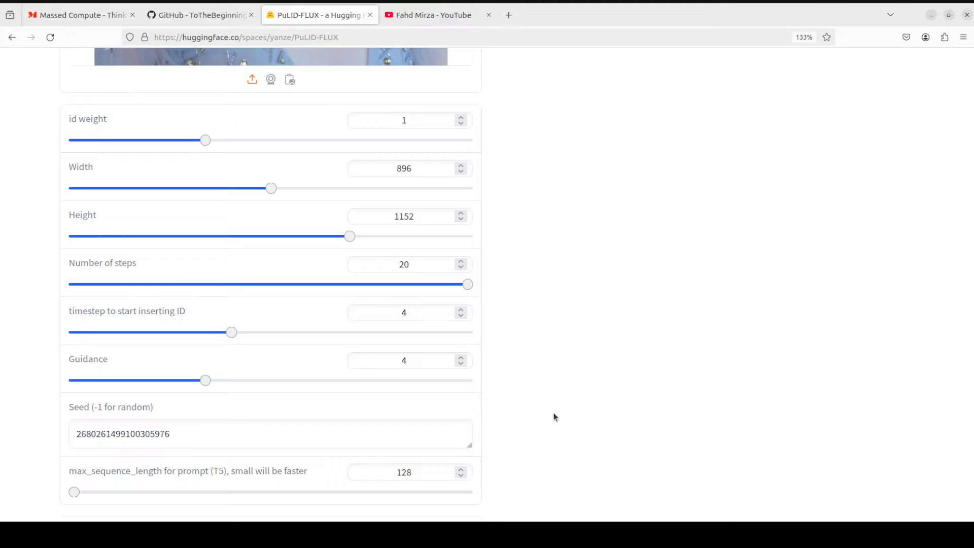
{"action": "scroll", "coordinate": [550, 362], "scroll_direction": "up", "scroll_amount": 2}
{"action": "scroll", "coordinate": [550, 364], "scroll_direction": "up", "scroll_amount": 2}
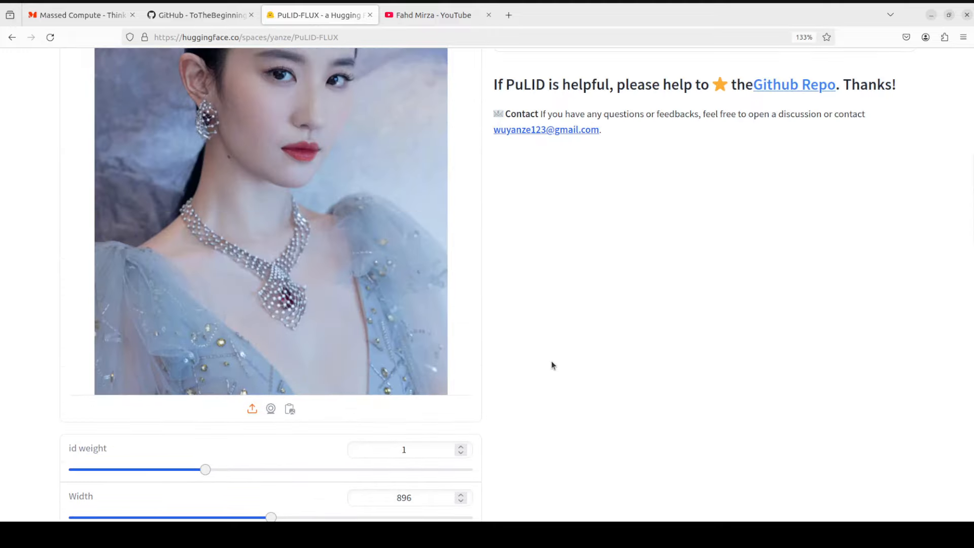
{"action": "scroll", "coordinate": [551, 360], "scroll_direction": "up", "scroll_amount": 3}
{"action": "scroll", "coordinate": [551, 360], "scroll_direction": "up", "scroll_amount": 2}
{"action": "scroll", "coordinate": [551, 360], "scroll_direction": "down", "scroll_amount": 5}
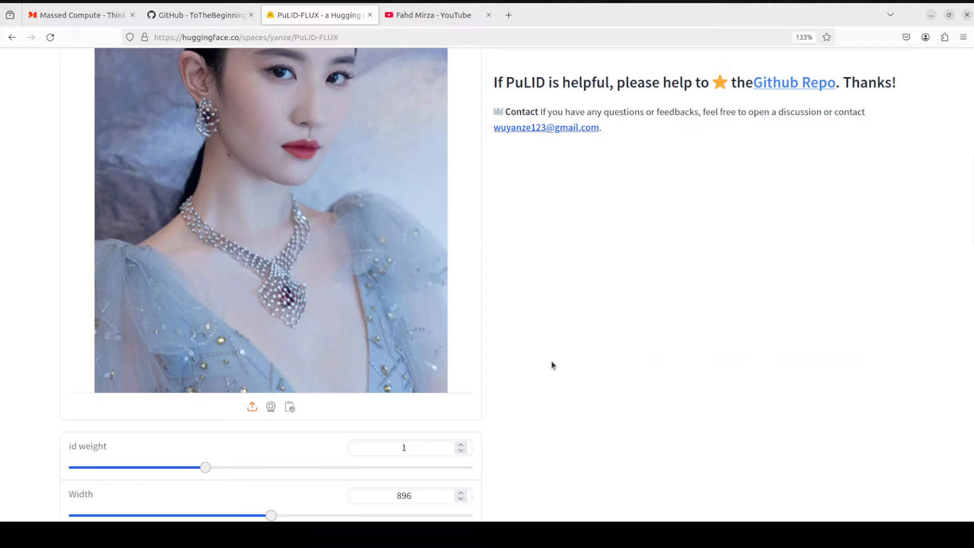
{"action": "scroll", "coordinate": [551, 361], "scroll_direction": "down", "scroll_amount": 6}
{"action": "scroll", "coordinate": [552, 365], "scroll_direction": "down", "scroll_amount": 3}
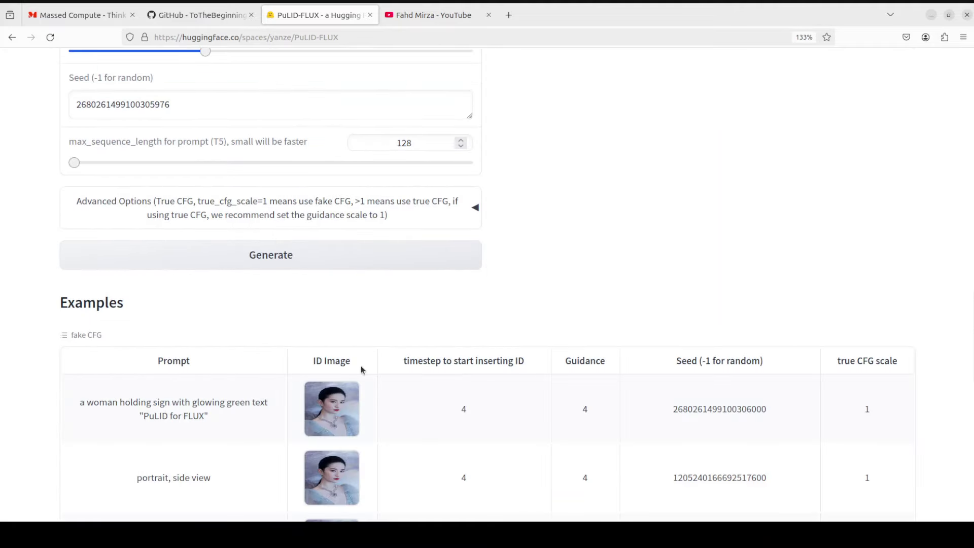
{"action": "left_click", "coordinate": [270, 254]}
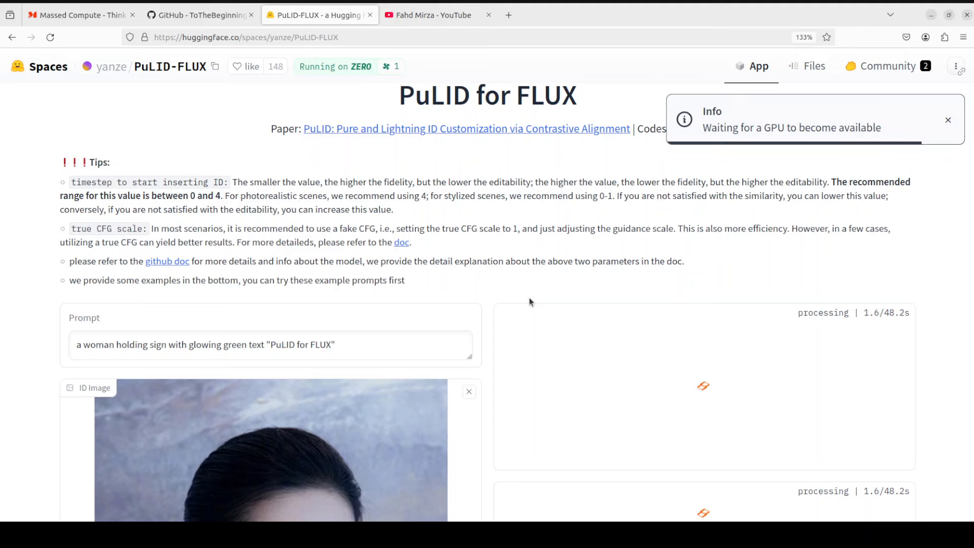
{"action": "scroll", "coordinate": [510, 288], "scroll_direction": "down", "scroll_amount": 1}
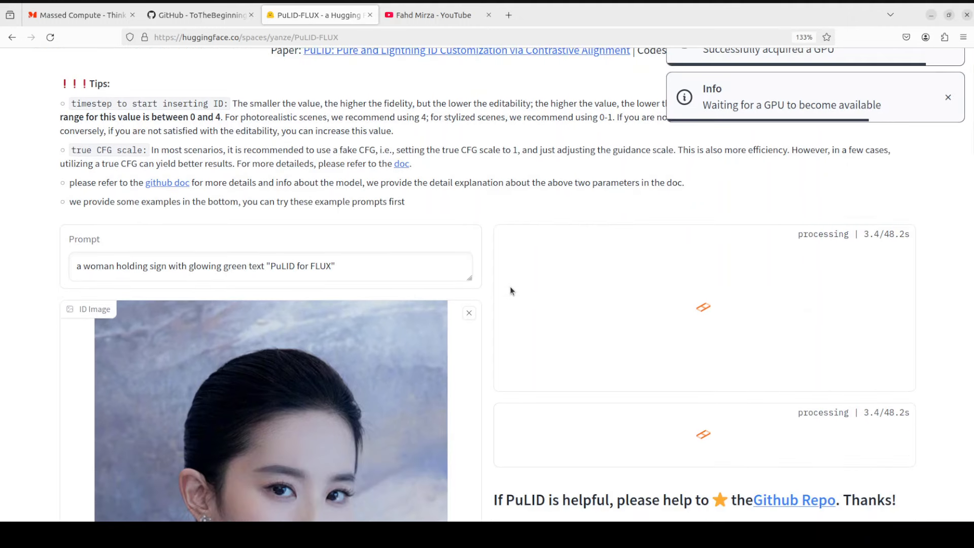
{"action": "scroll", "coordinate": [510, 286], "scroll_direction": "down", "scroll_amount": 1}
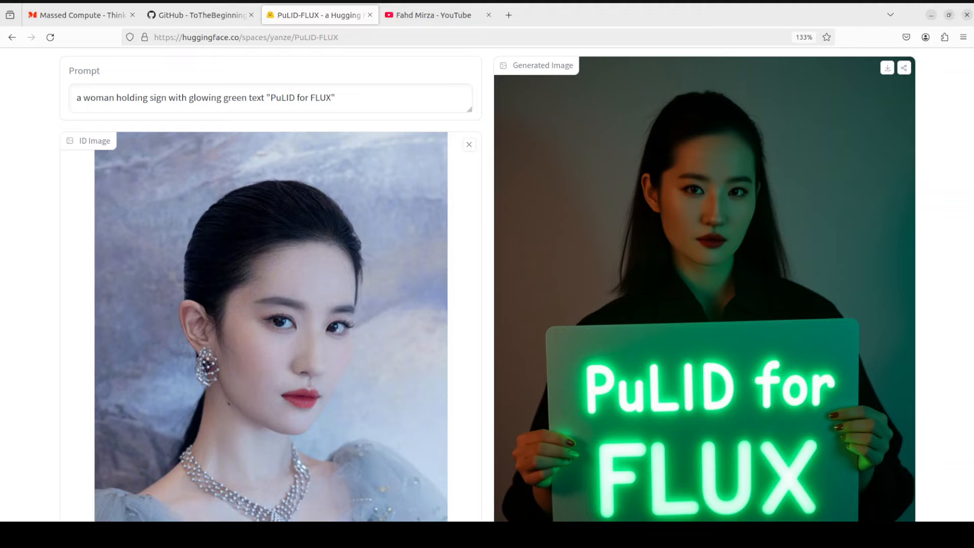
{"action": "scroll", "coordinate": [488, 304], "scroll_direction": "down", "scroll_amount": 3}
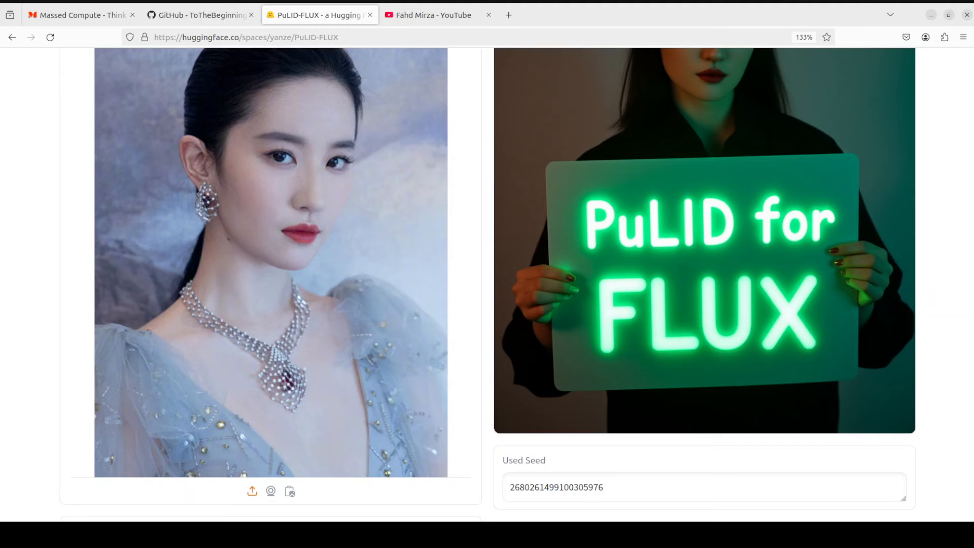
{"action": "scroll", "coordinate": [487, 305], "scroll_direction": "up", "scroll_amount": 8}
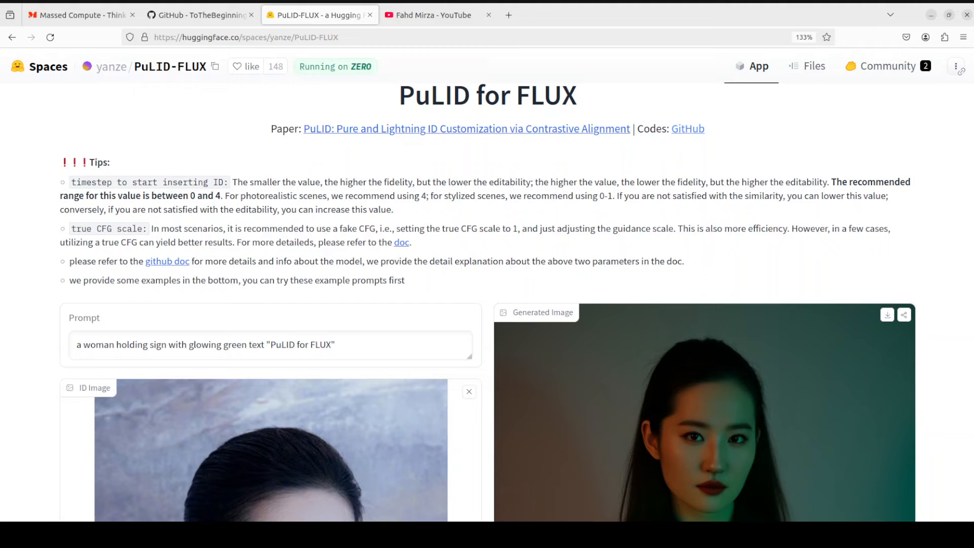
Switch the browser to the Massed Compute site tab.
{"action": "left_click", "coordinate": [83, 15]}
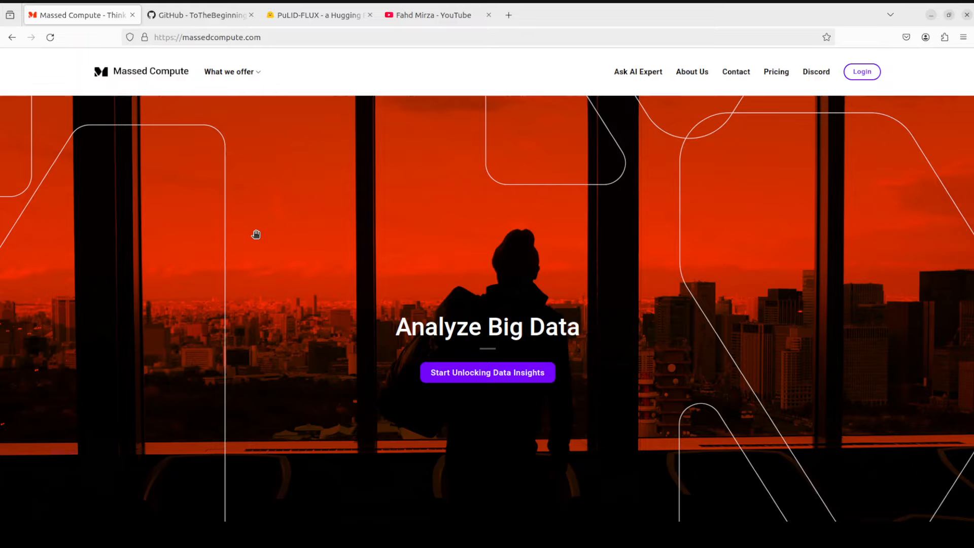
Return to the GitHub ToTheBeginning/PuLID repository readme tab.
{"action": "left_click", "coordinate": [199, 14]}
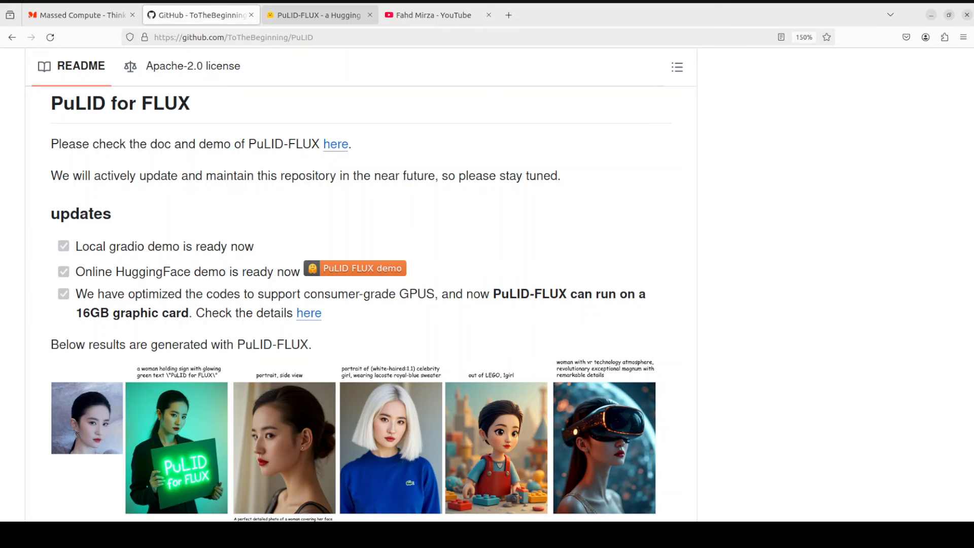
{"action": "left_click", "coordinate": [437, 15]}
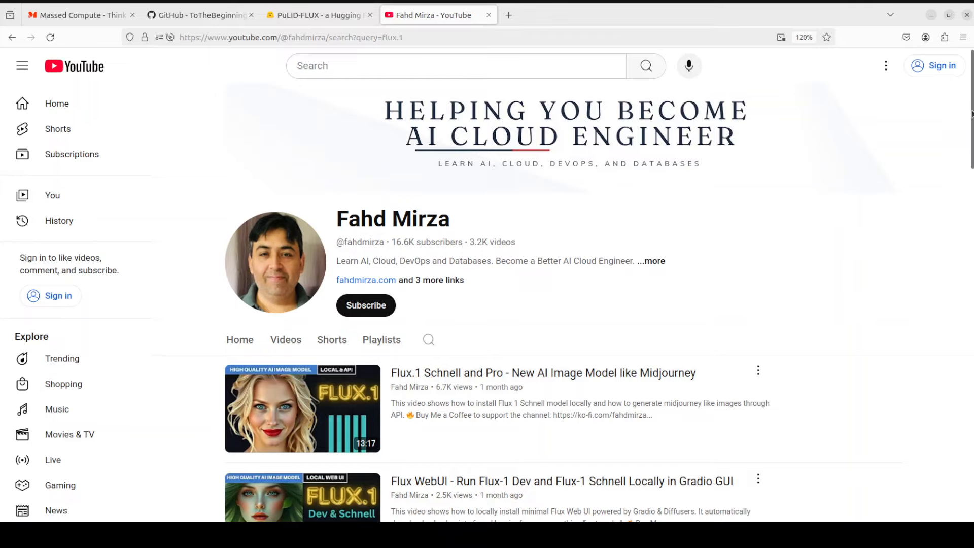
{"action": "left_click_drag", "start_coordinate": [971, 133], "coordinate": [970, 278]}
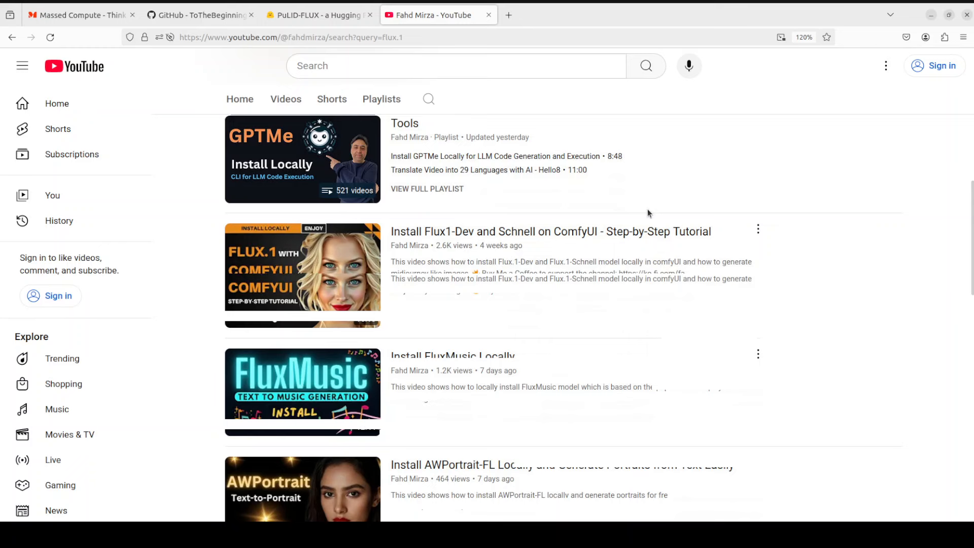
{"action": "scroll", "coordinate": [622, 240], "scroll_direction": "down", "scroll_amount": 1}
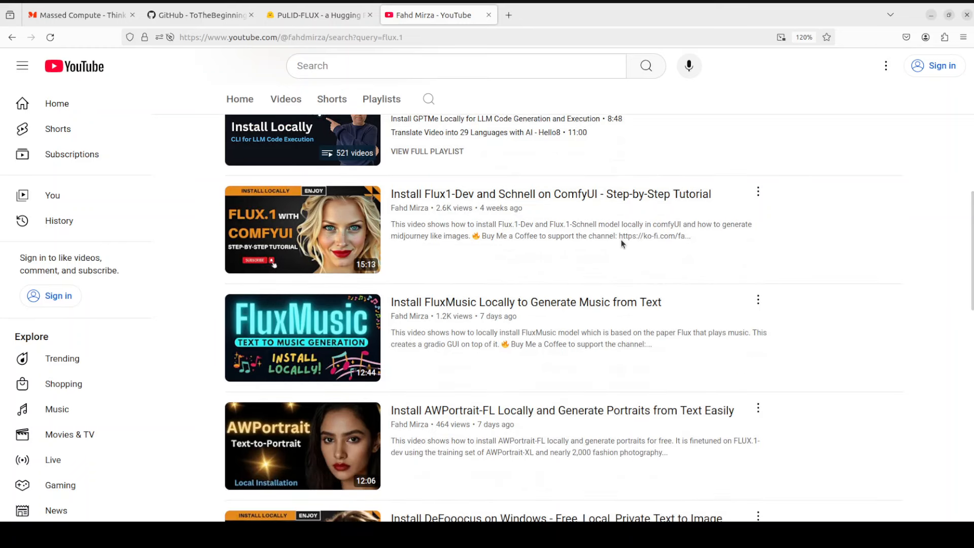
{"action": "scroll", "coordinate": [626, 235], "scroll_direction": "up", "scroll_amount": 5}
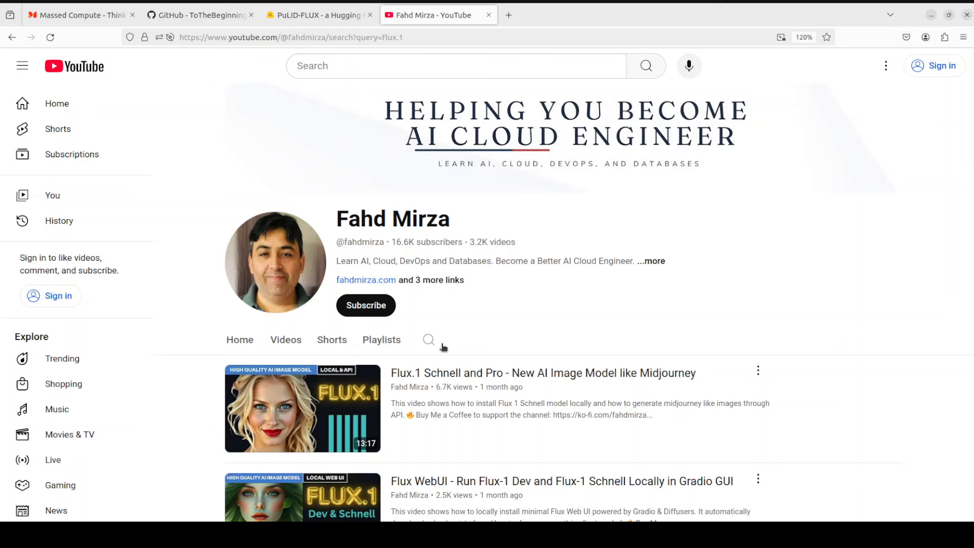
{"action": "left_click", "coordinate": [199, 15]}
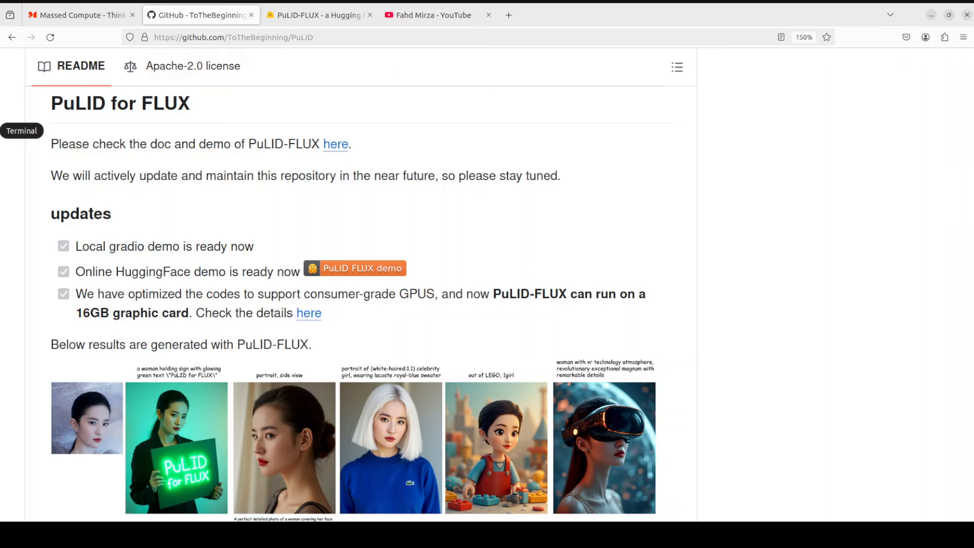
Clear the terminal and run nvidia-smi to confirm the NVIDIA H100 80 GB GPU.
{"action": "left_click", "coordinate": [21, 130]}
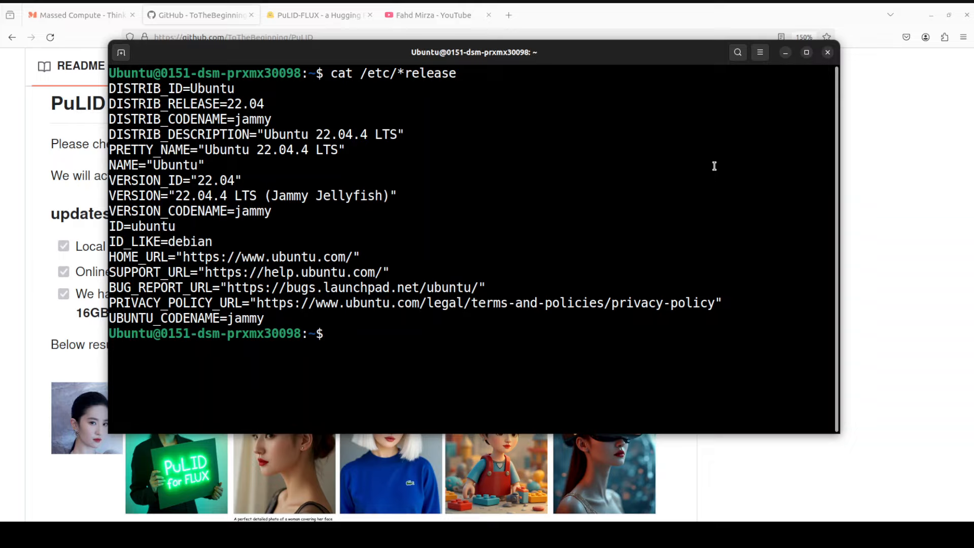
{"action": "key", "text": "Up"}
{"action": "key", "text": "Up"}
{"action": "key", "text": "Return"}
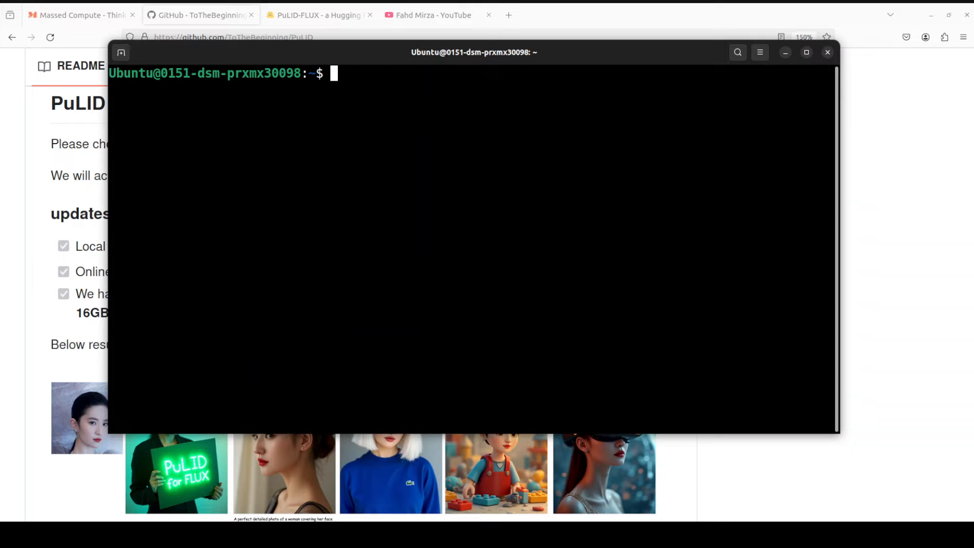
{"action": "key", "text": "Up"}
{"action": "key", "text": "Up"}
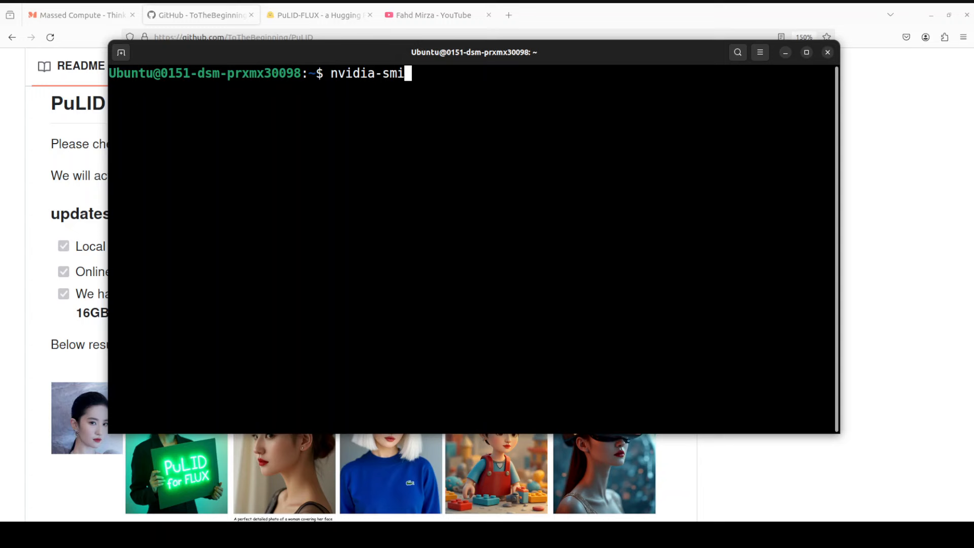
{"action": "key", "text": "Return"}
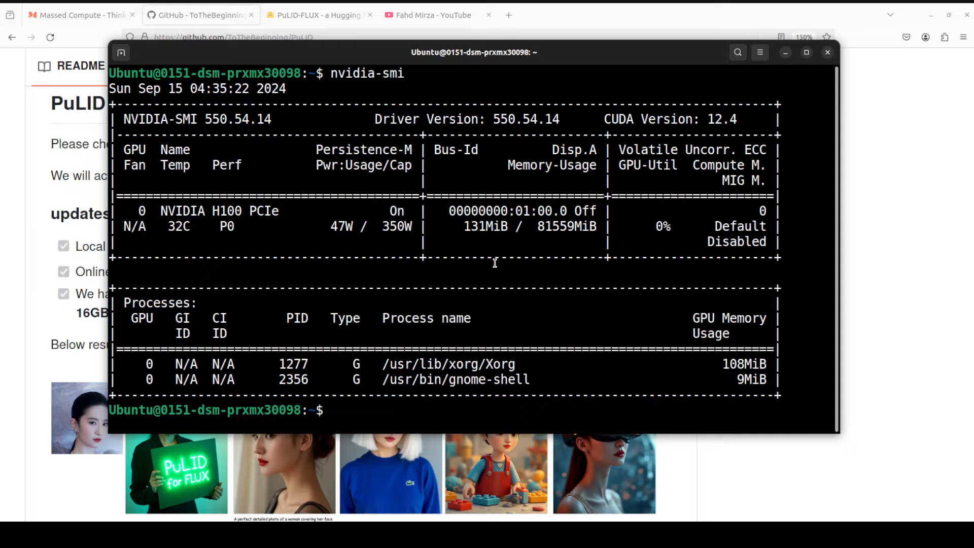
{"action": "type", "text": "clear"}
Clone the PuLID repository and move into the PuLID folder.
{"action": "key", "text": "Return"}
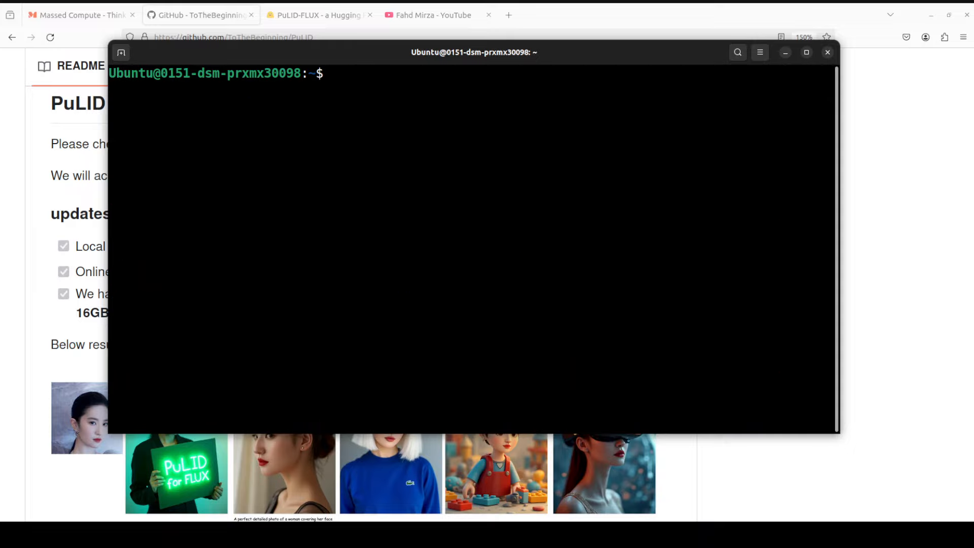
{"action": "right_click", "coordinate": [354, 141]}
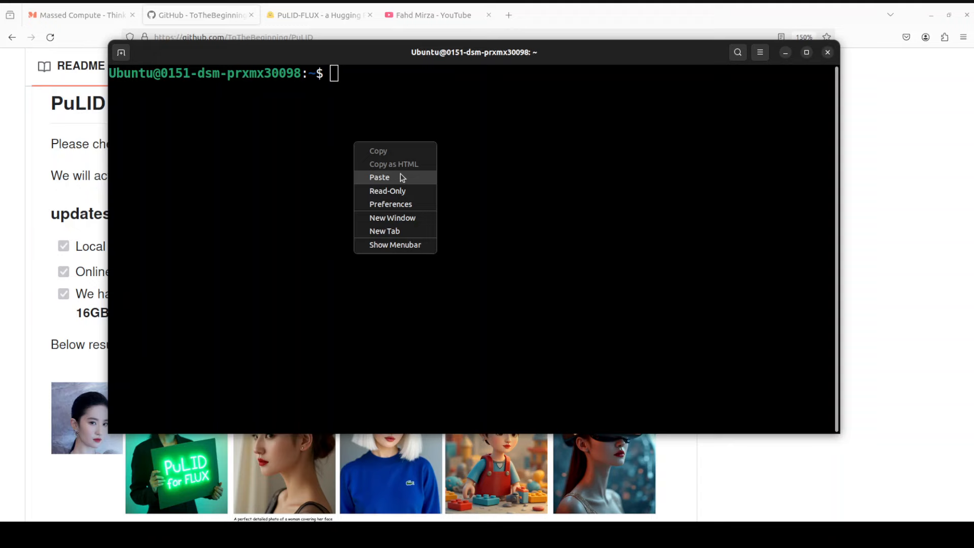
{"action": "left_click", "coordinate": [402, 178]}
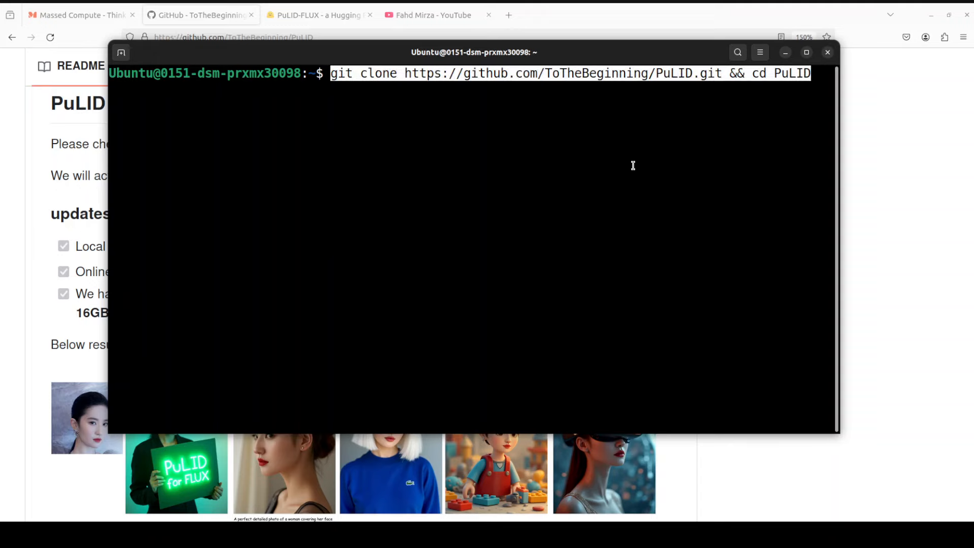
{"action": "key", "text": "Return"}
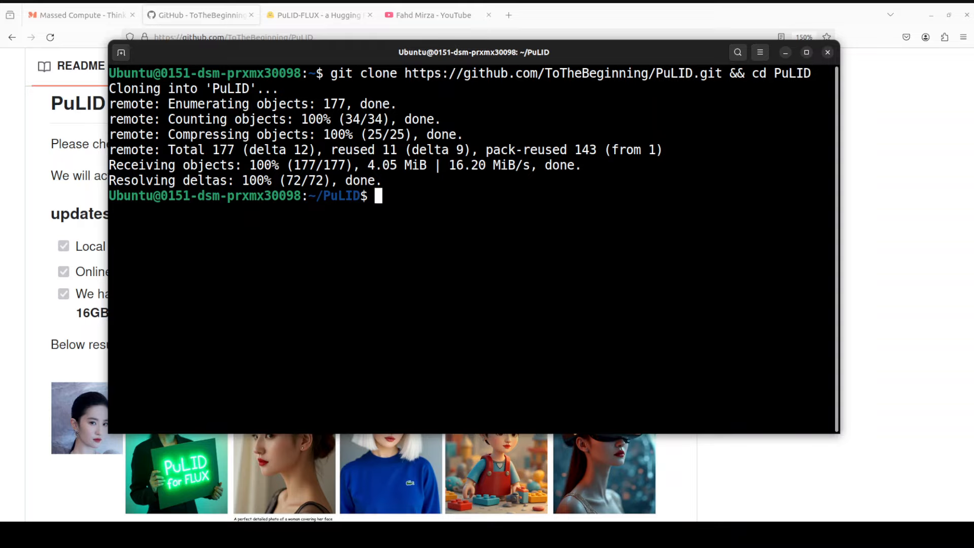
Create and activate the pulid conda environment, then paste 'pip install -r requirements.txt' at the prompt.
{"action": "right_click", "coordinate": [540, 190]}
{"action": "left_click", "coordinate": [587, 224]}
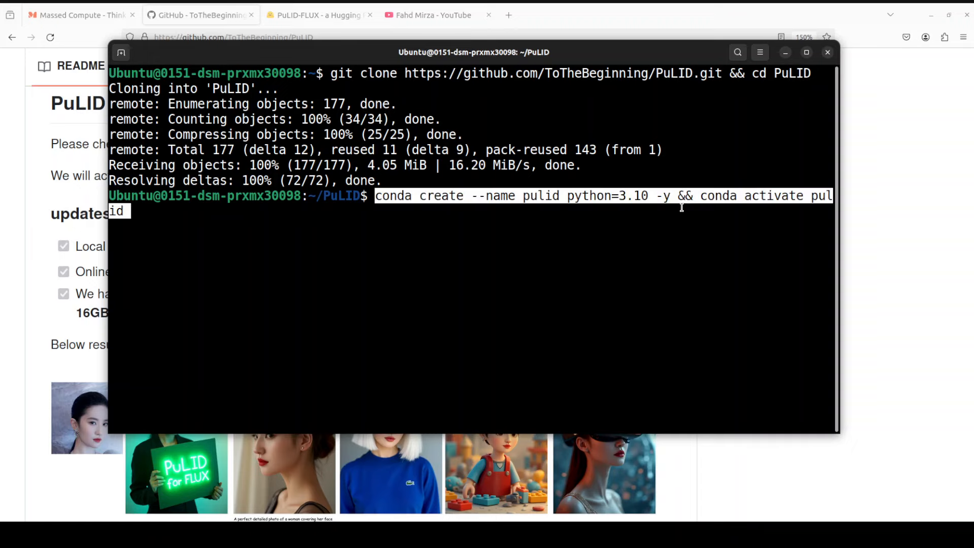
{"action": "key", "text": "Return"}
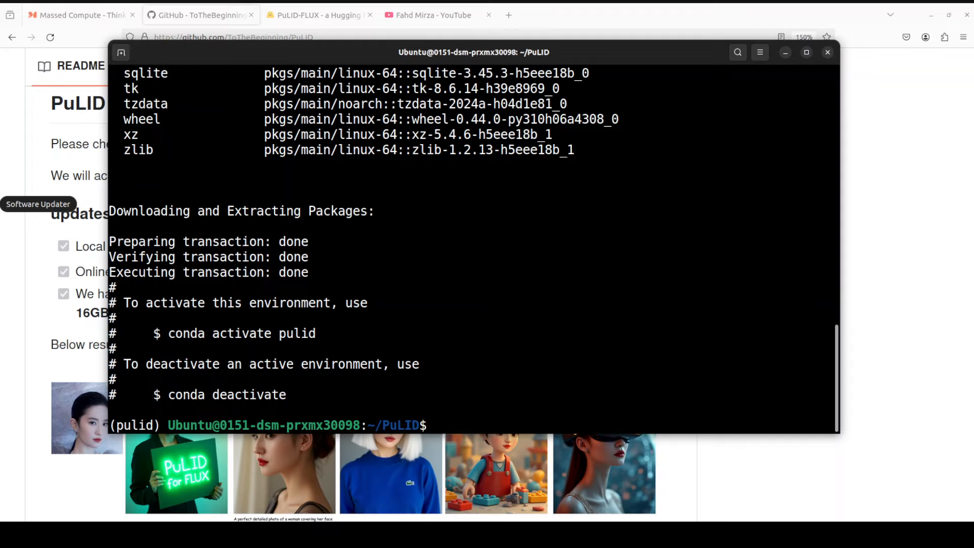
{"action": "right_click", "coordinate": [444, 203]}
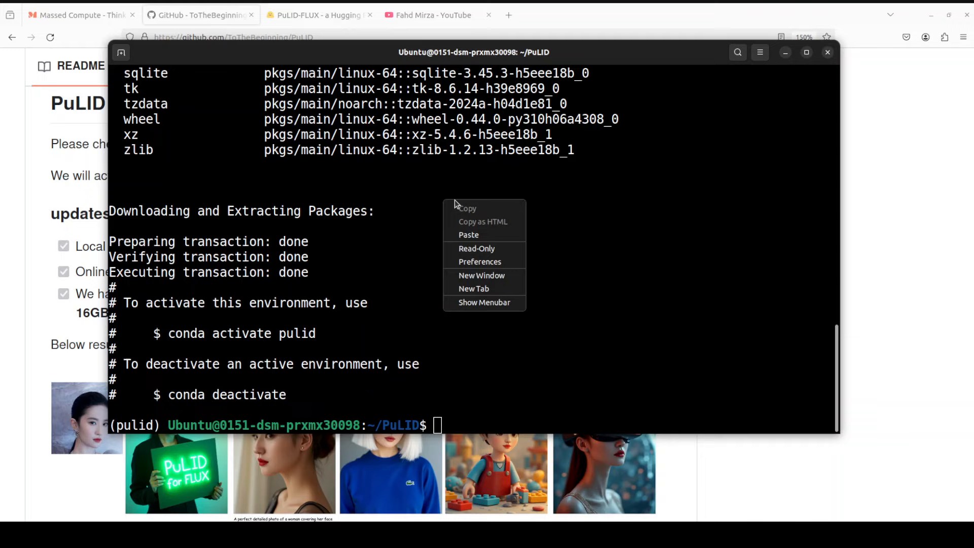
{"action": "left_click", "coordinate": [494, 233]}
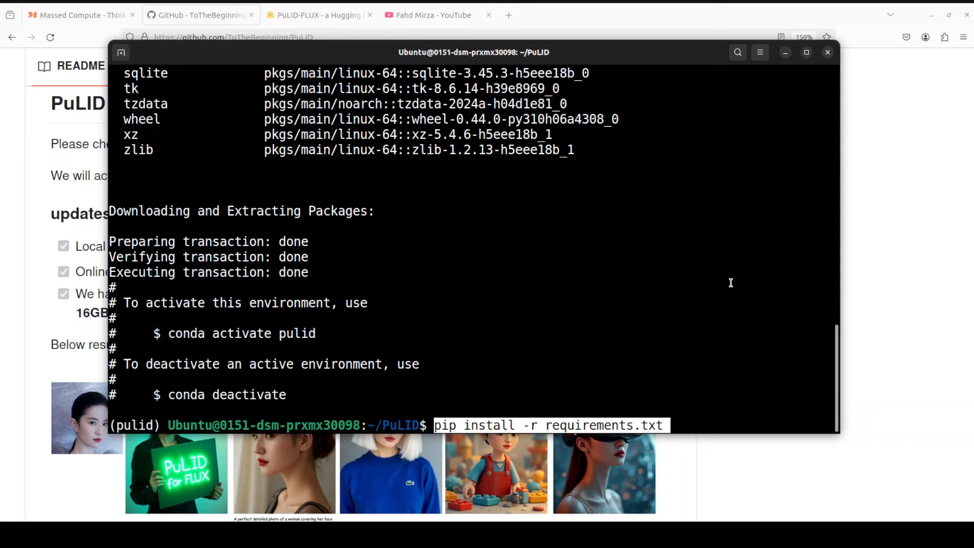
Run pip install -r requirements.txt after reverting a brief _fp8 edit, then list the folder with ls -ltr.
{"action": "key", "text": "Left"}
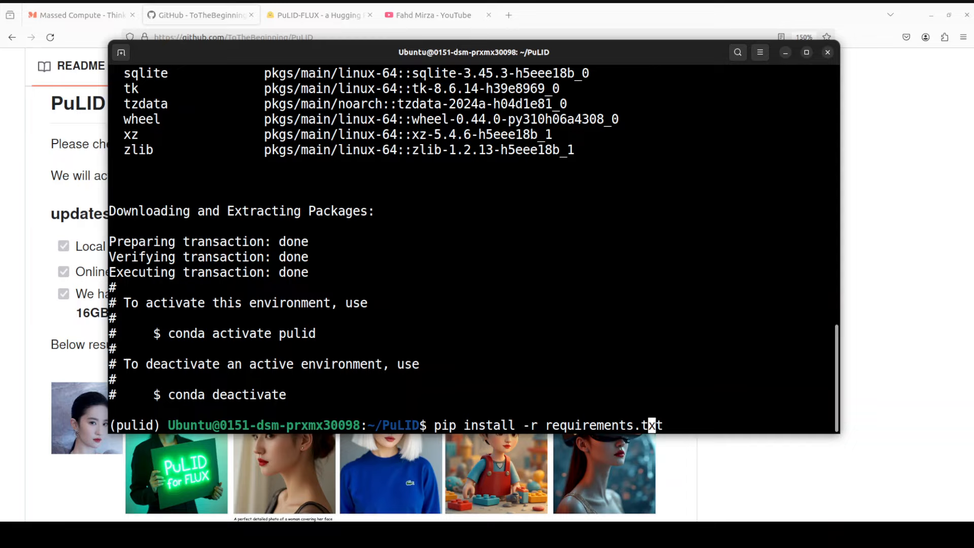
{"action": "key", "text": "Left"}
{"action": "key", "text": "Left"}
{"action": "key", "text": "Left"}
{"action": "type", "text": "_fp"}
{"action": "type", "text": "8"}
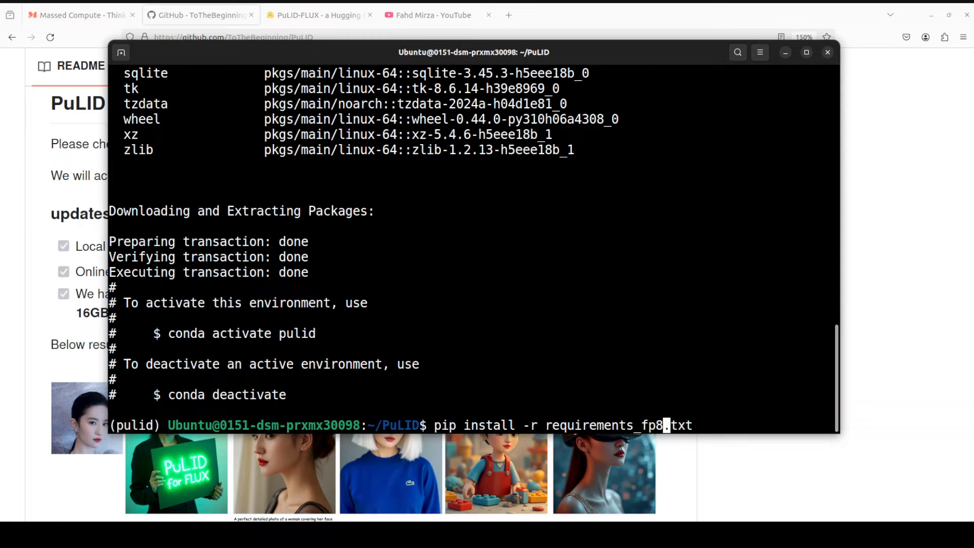
{"action": "key", "text": "BackSpace"}
{"action": "key", "text": "BackSpace"}
{"action": "key", "text": "BackSpace"}
{"action": "key", "text": "BackSpace"}
{"action": "key", "text": "Return"}
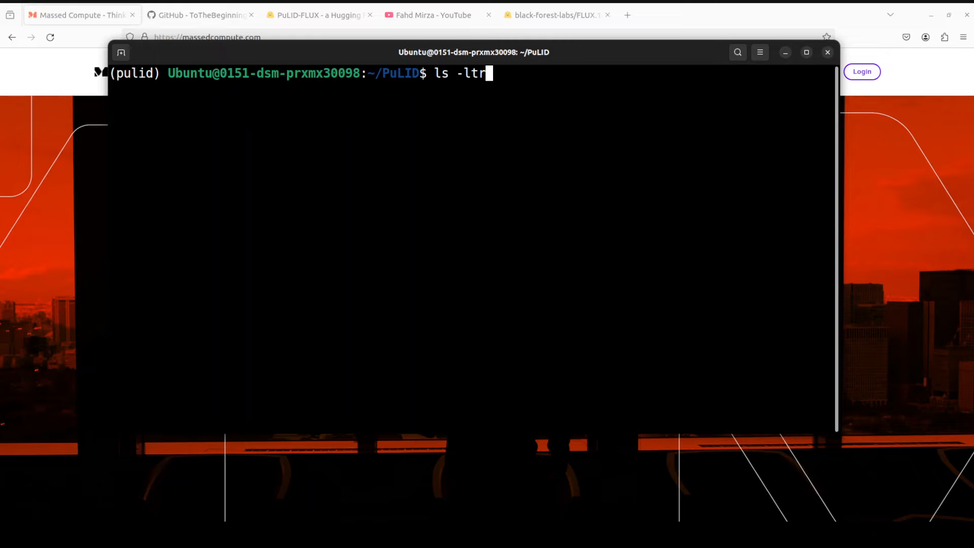
{"action": "key", "text": "Return"}
{"action": "type", "text": "cd "}
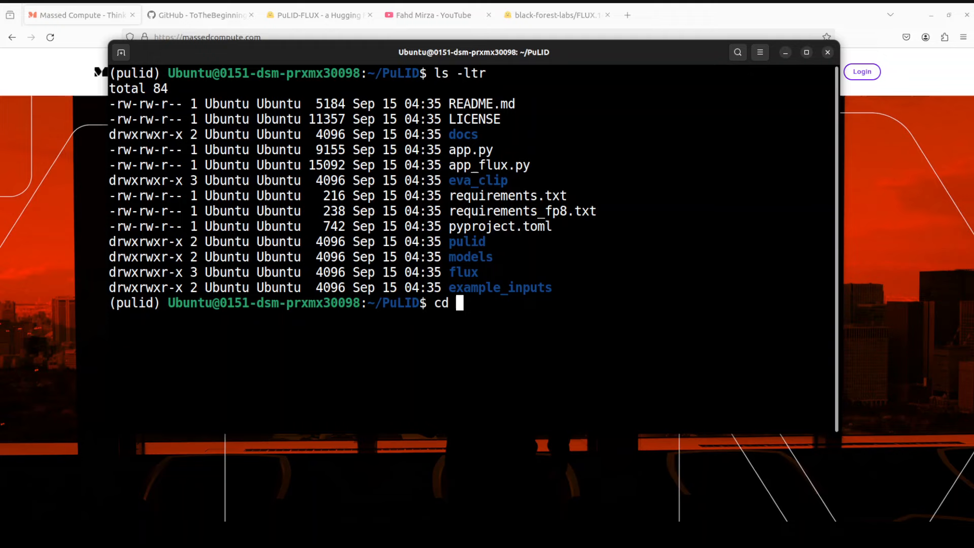
{"action": "type", "text": "models"}
Enter the empty models folder, list it, and clear the screen.
{"action": "key", "text": "Return"}
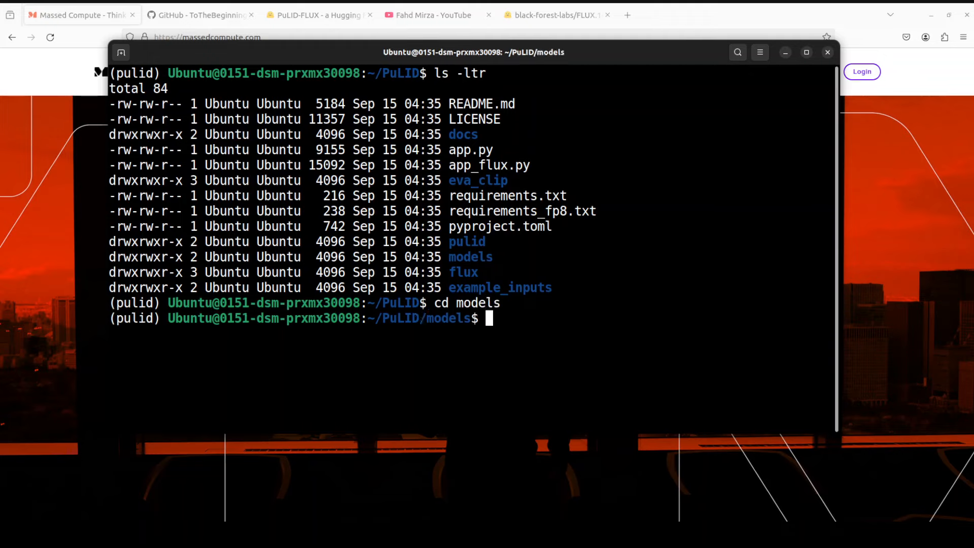
{"action": "type", "text": "ls"}
{"action": "key", "text": "Return"}
{"action": "type", "text": "clear"}
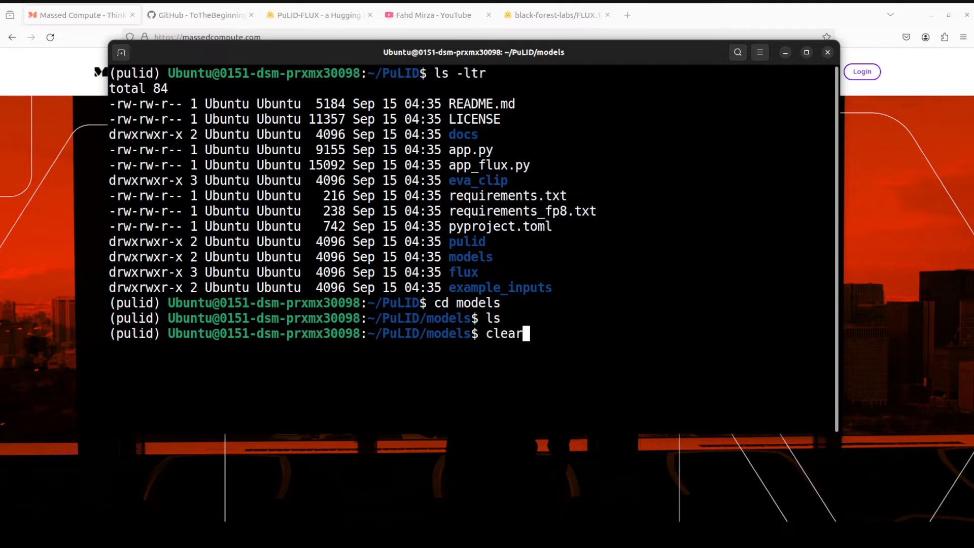
{"action": "key", "text": "Return"}
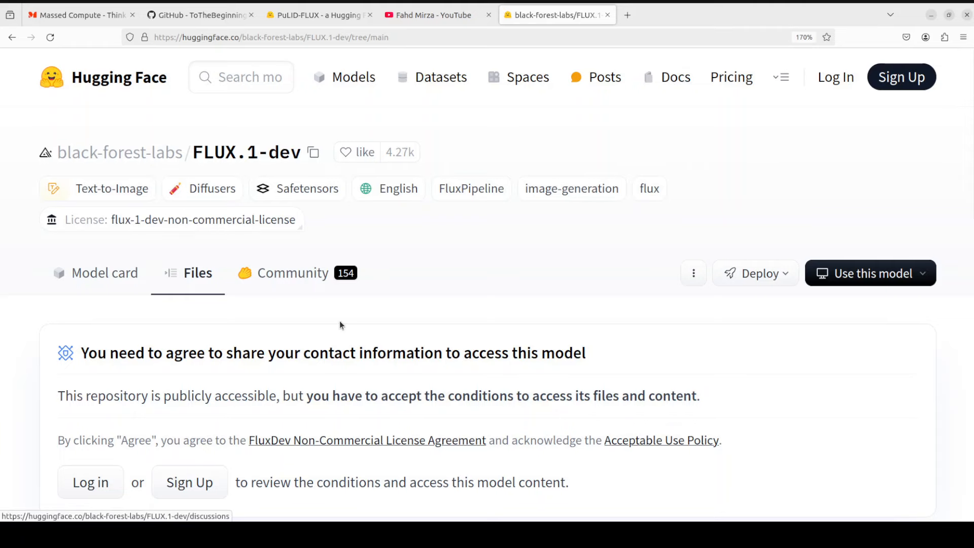
{"action": "scroll", "coordinate": [273, 397], "scroll_direction": "down", "scroll_amount": 1}
{"action": "scroll", "coordinate": [273, 397], "scroll_direction": "down", "scroll_amount": 3}
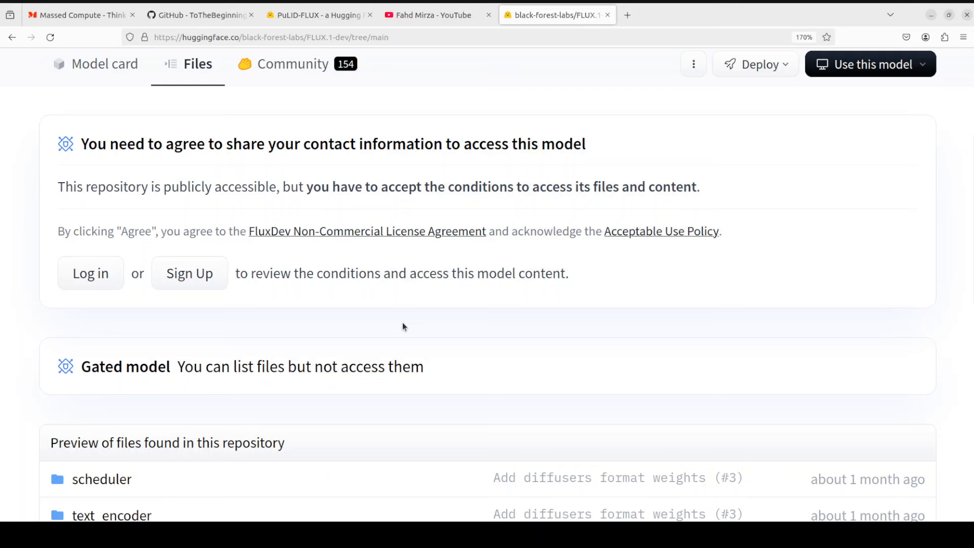
{"action": "scroll", "coordinate": [402, 321], "scroll_direction": "down", "scroll_amount": 3}
{"action": "scroll", "coordinate": [403, 322], "scroll_direction": "down", "scroll_amount": 3}
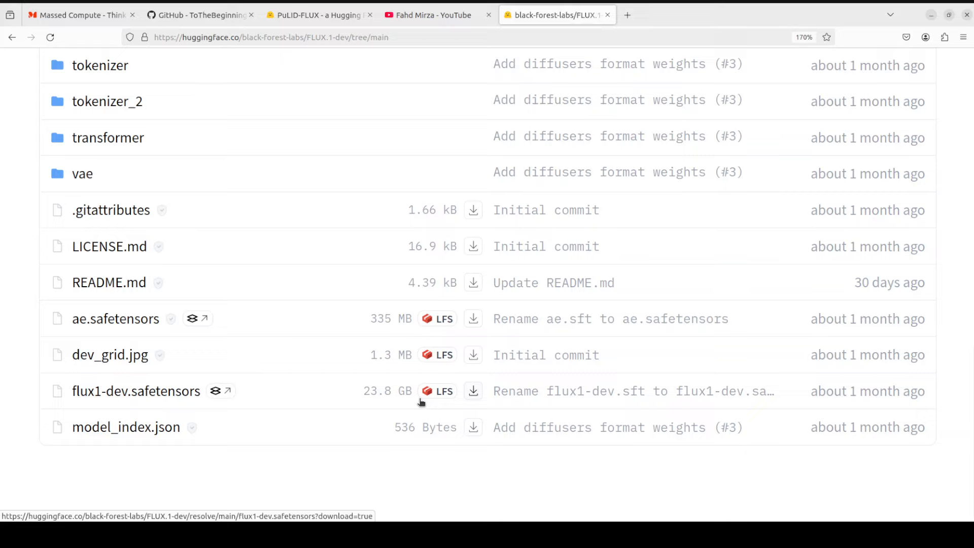
Open ae.safetensors (401 error) and go back to the FLUX.1-dev file list.
{"action": "left_click", "coordinate": [123, 318]}
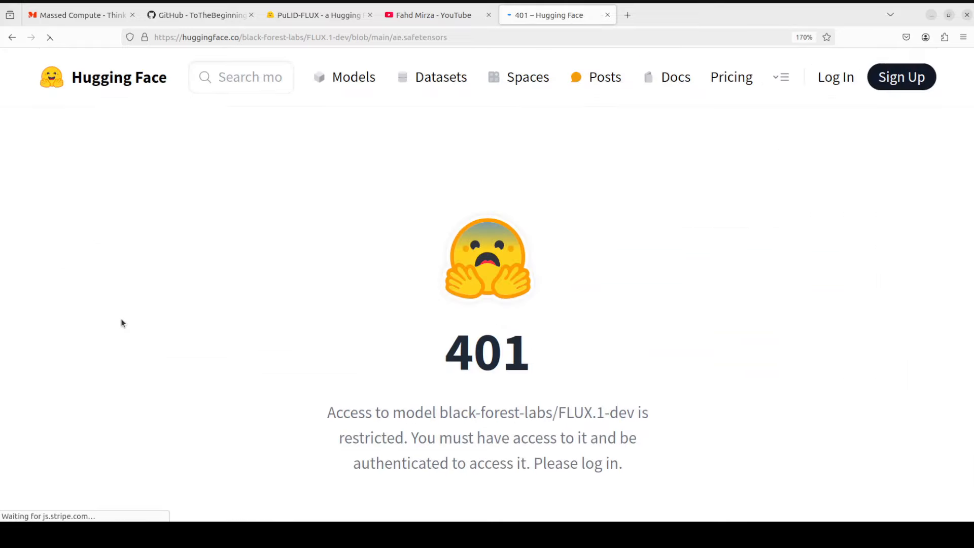
{"action": "left_click", "coordinate": [11, 37]}
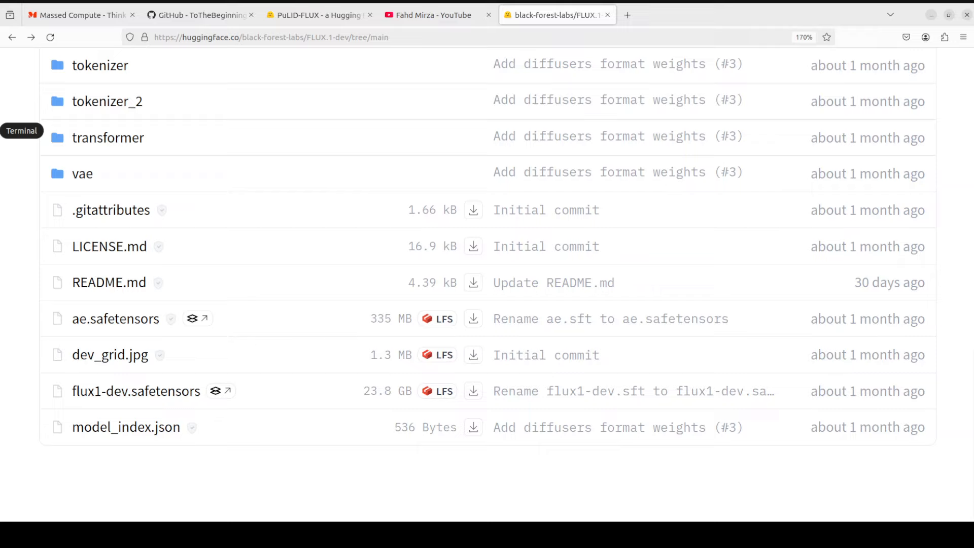
Run wget for flux1-dev.safetensors in the terminal and highlight the 401 Unauthorized error.
{"action": "key", "text": "alt+Tab"}
{"action": "right_click", "coordinate": [344, 178]}
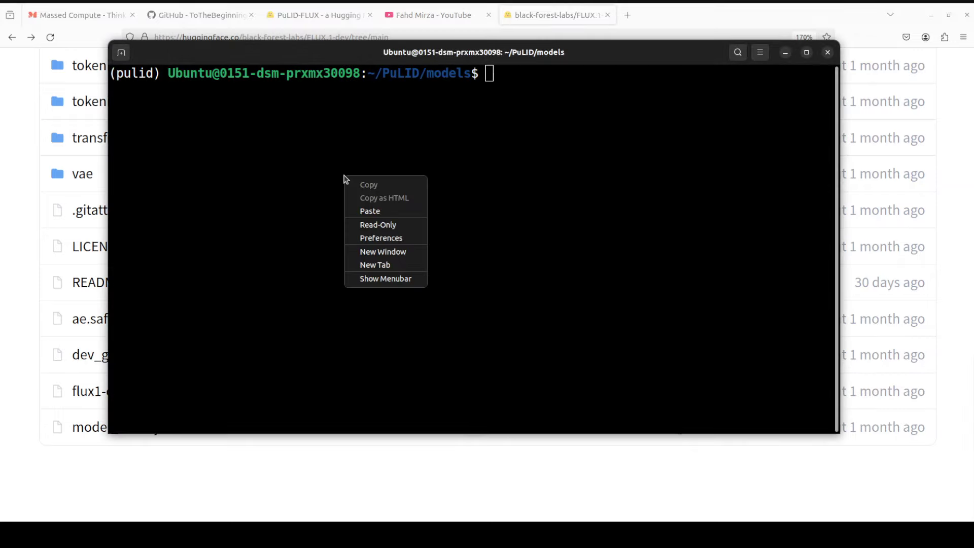
{"action": "left_click", "coordinate": [383, 212]}
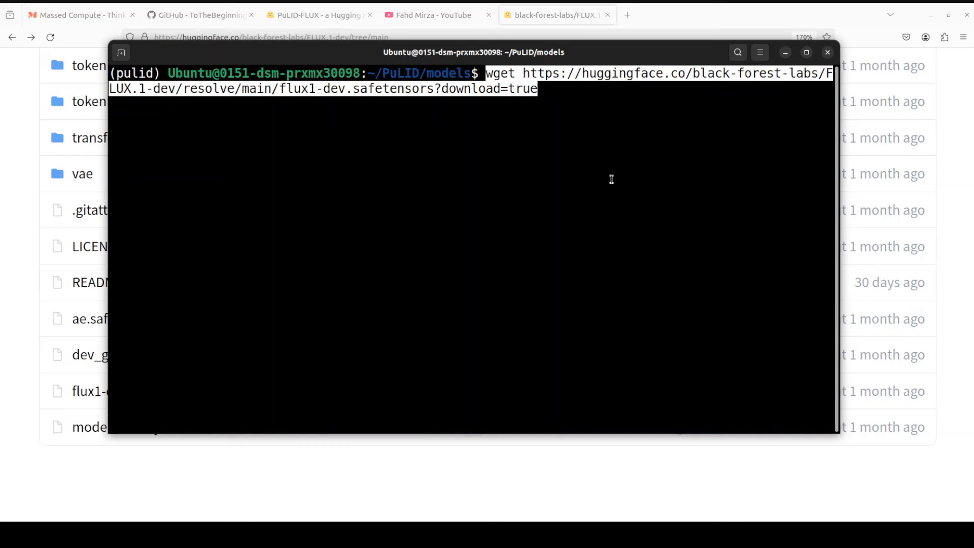
{"action": "key", "text": "Return"}
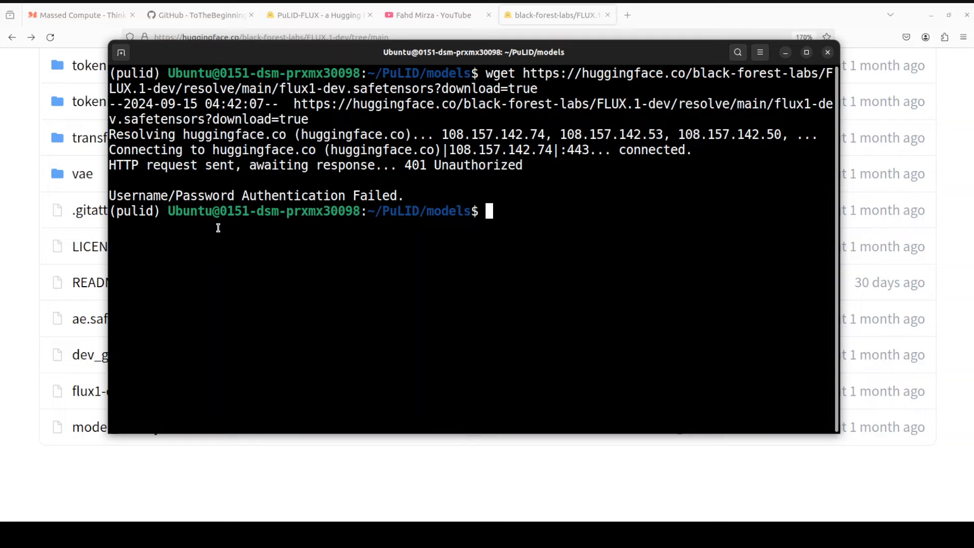
{"action": "mouse_move", "coordinate": [111, 195]}
{"action": "left_mouse_down"}
{"action": "mouse_move", "coordinate": [404, 196]}
{"action": "mouse_move", "coordinate": [532, 179]}
{"action": "left_mouse_up"}
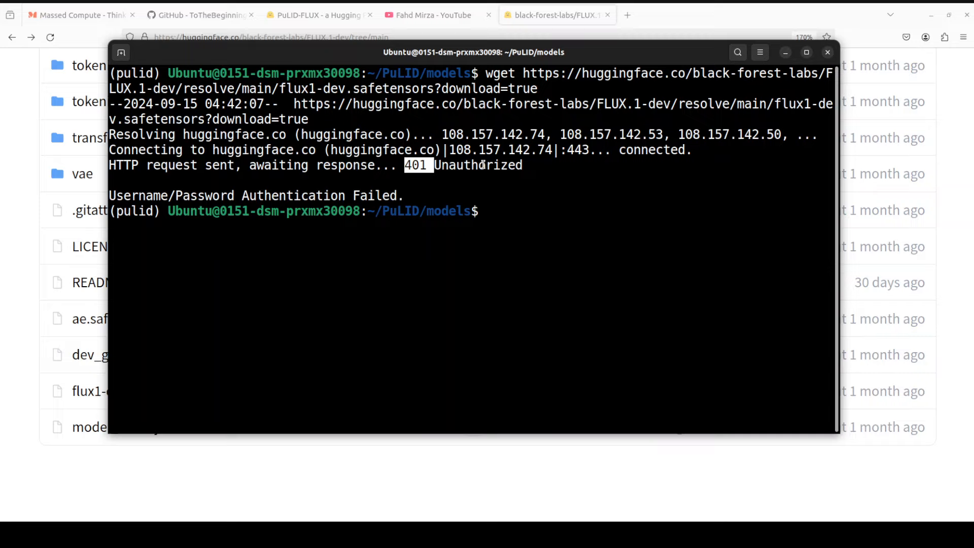
{"action": "left_click", "coordinate": [444, 254]}
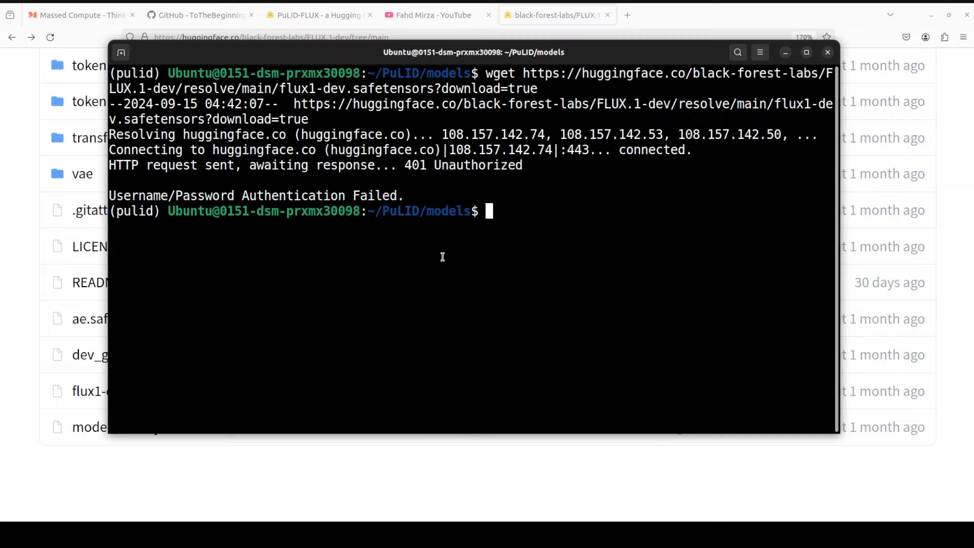
{"action": "type", "text": "pip "}
{"action": "type", "text": "show hugging"}
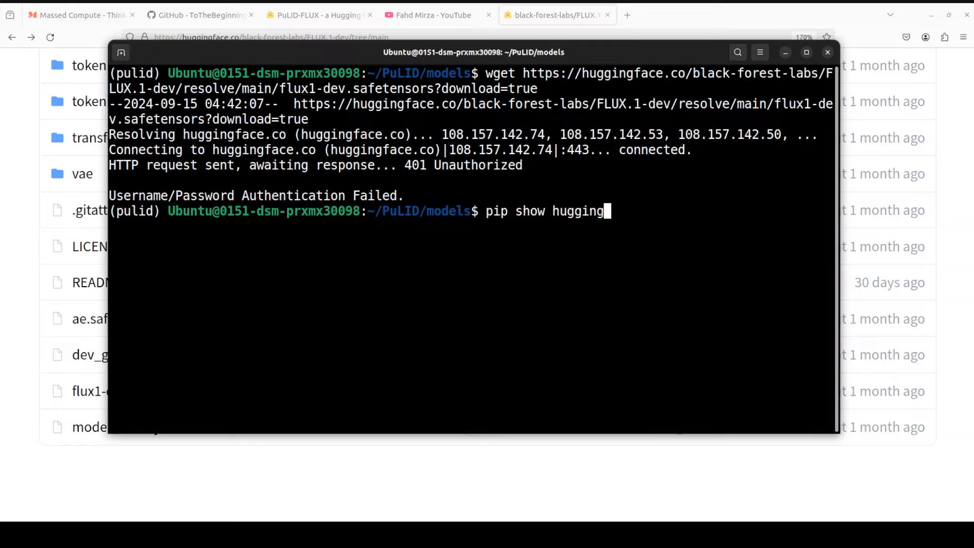
{"action": "type", "text": "face_"}
{"action": "type", "text": "hub"}
Check the huggingface_hub package, clear the screen, and start huggingface-cli login.
{"action": "key", "text": "Return"}
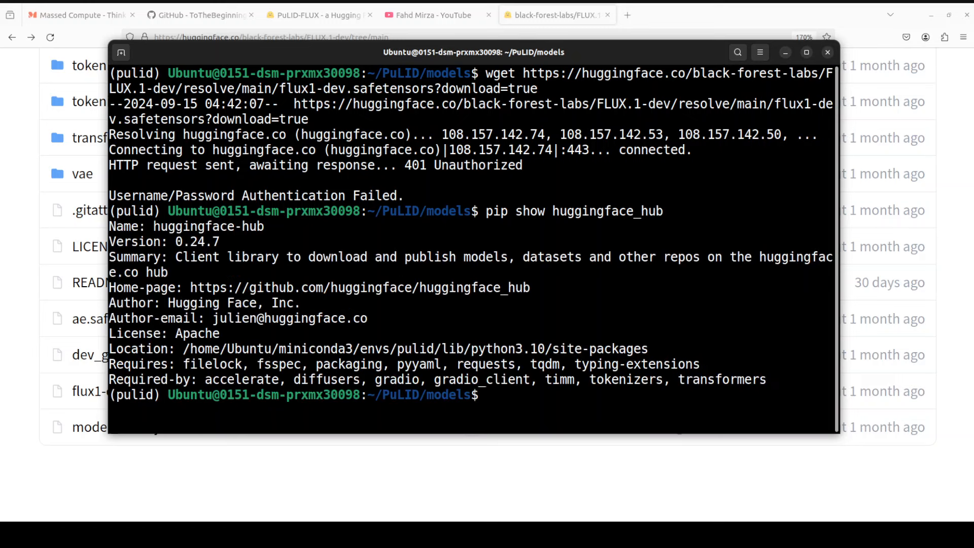
{"action": "type", "text": "clear"}
{"action": "key", "text": "Return"}
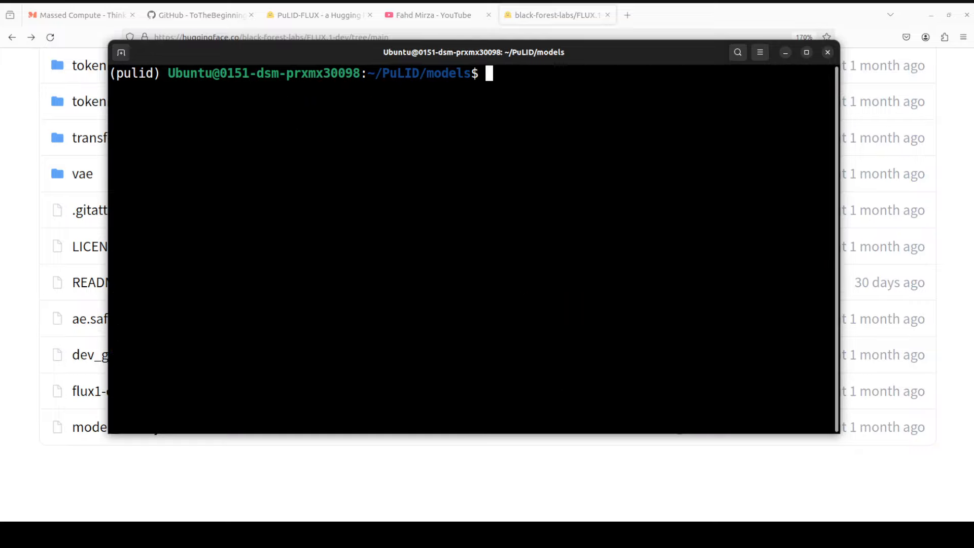
{"action": "type", "text": "huggingface-cli login"}
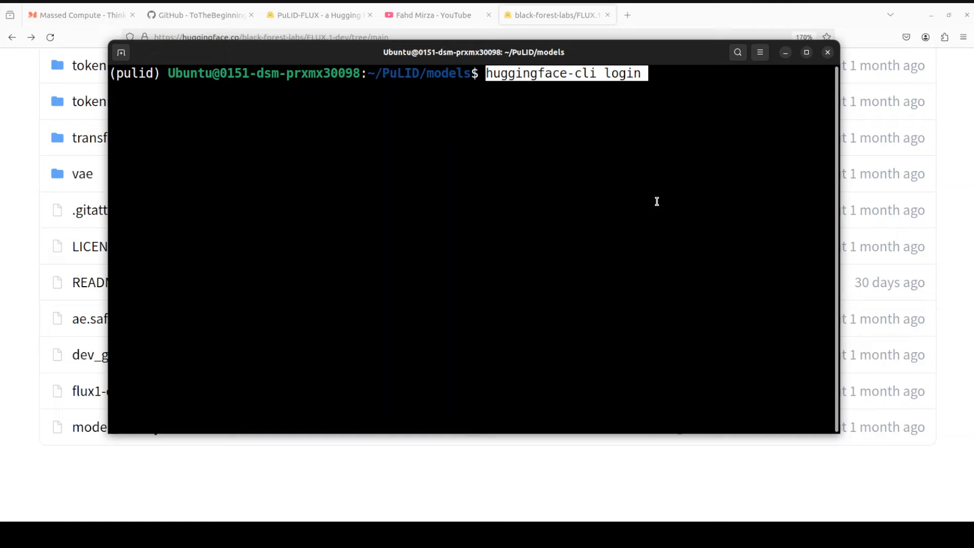
{"action": "key", "text": "Return"}
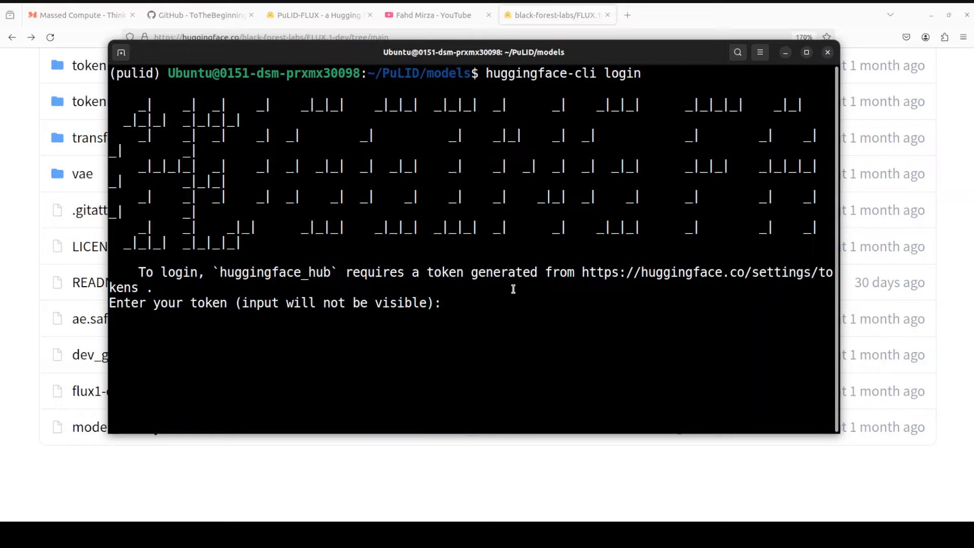
Paste the access token, confirm saving it as git credential, and highlight 'Login successful'.
{"action": "right_click", "coordinate": [513, 289]}
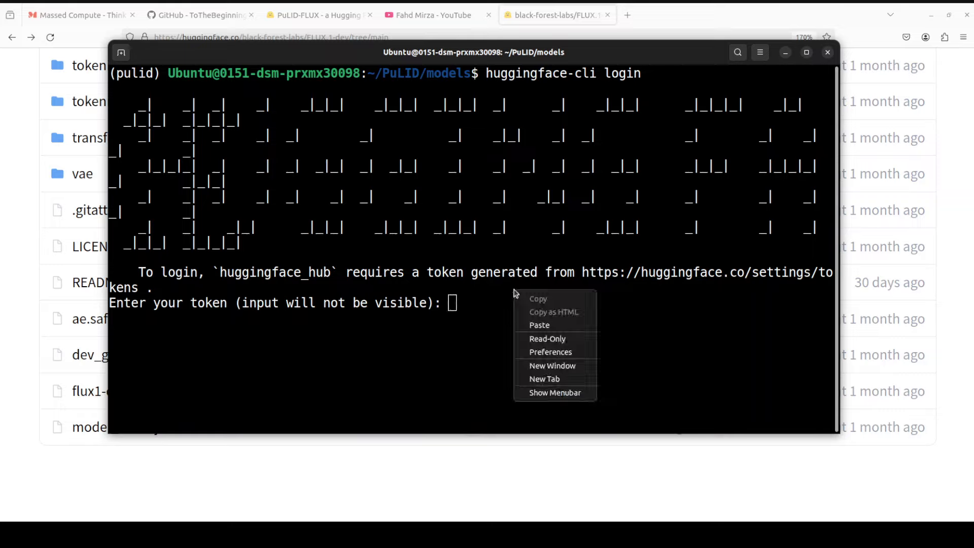
{"action": "left_click", "coordinate": [554, 327]}
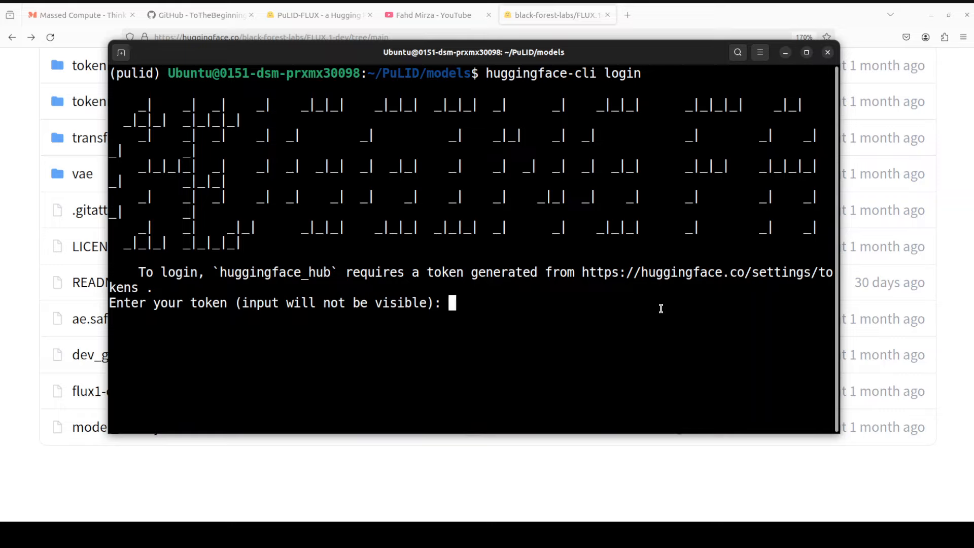
{"action": "key", "text": "Return"}
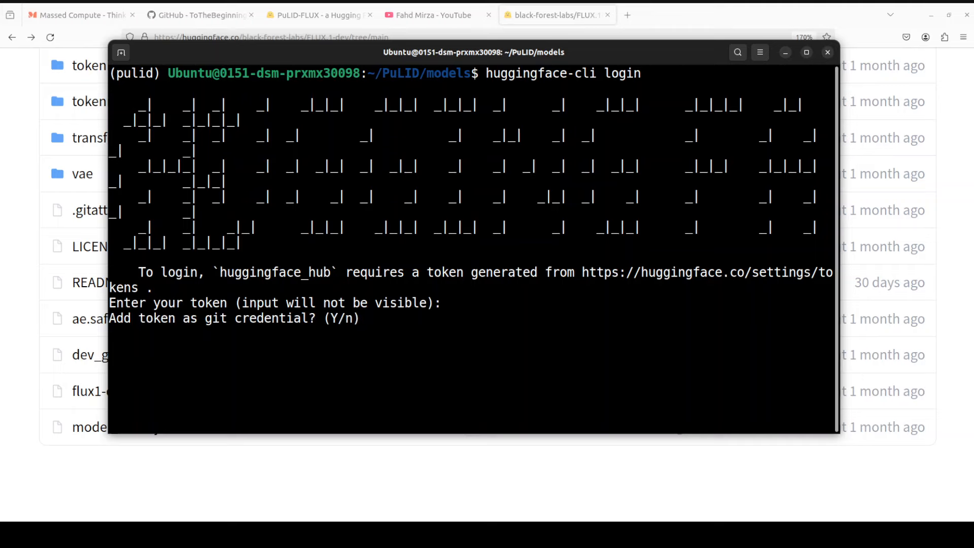
{"action": "type", "text": "Y"}
{"action": "key", "text": "Return"}
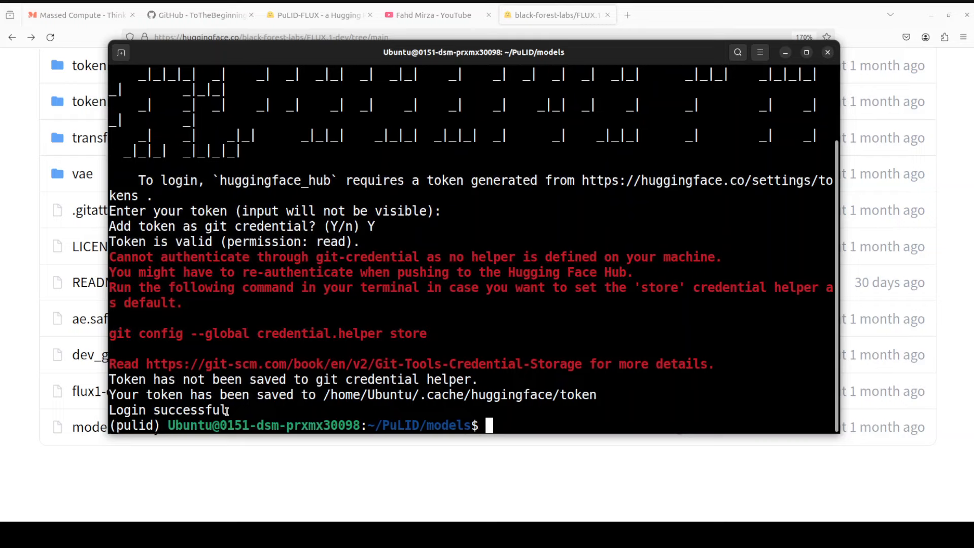
{"action": "left_click_drag", "start_coordinate": [228, 411], "coordinate": [97, 411]}
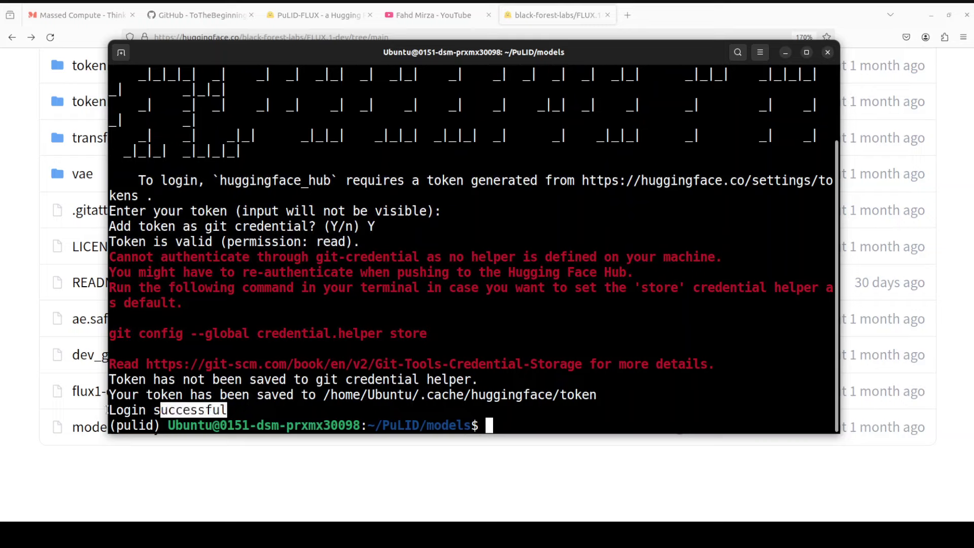
{"action": "left_click", "coordinate": [582, 322]}
{"action": "type", "text": "clear"}
Rerun the FLUX.1-dev wget download and log in to Hugging Face to clear the 401 error.
{"action": "key", "text": "Return"}
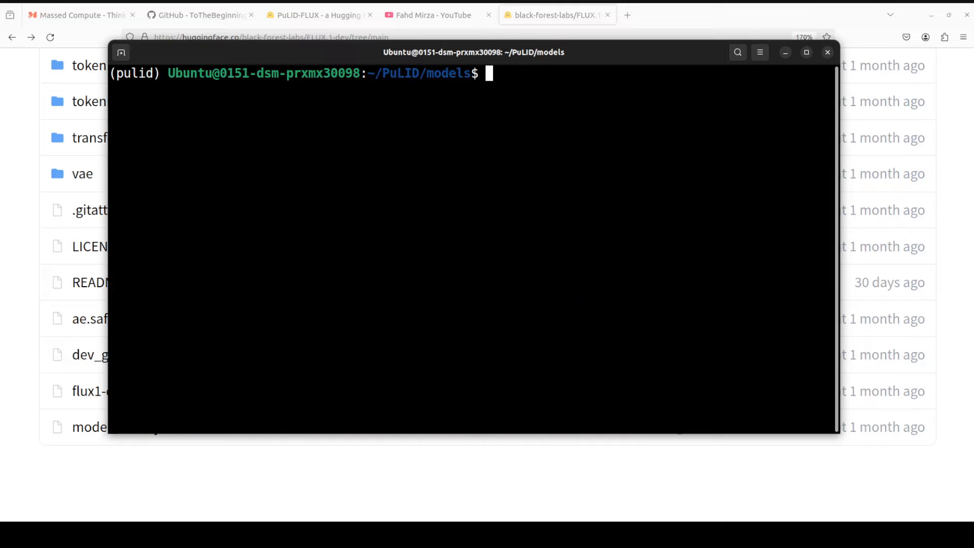
{"action": "type", "text": "clear"}
{"action": "key", "text": "Up"}
{"action": "key", "text": "Up"}
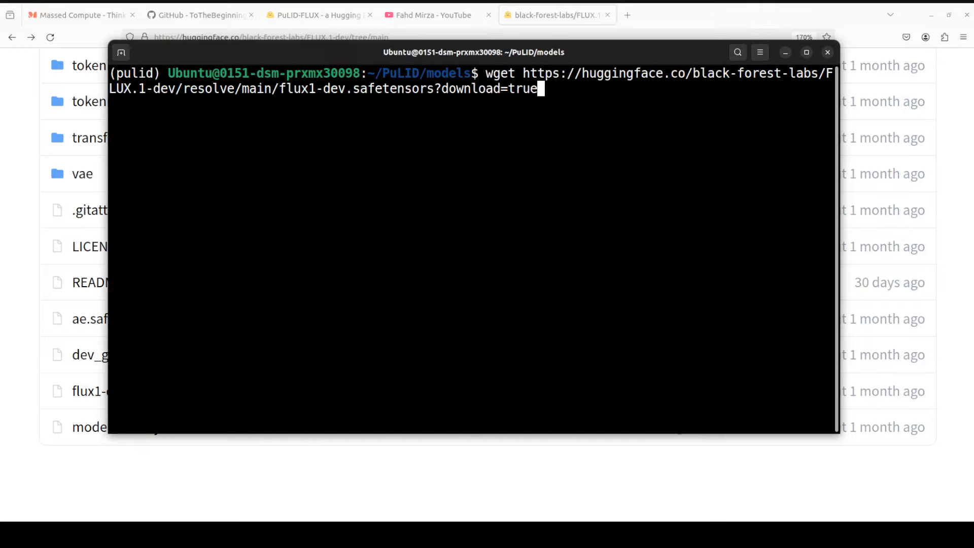
{"action": "key", "text": "Return"}
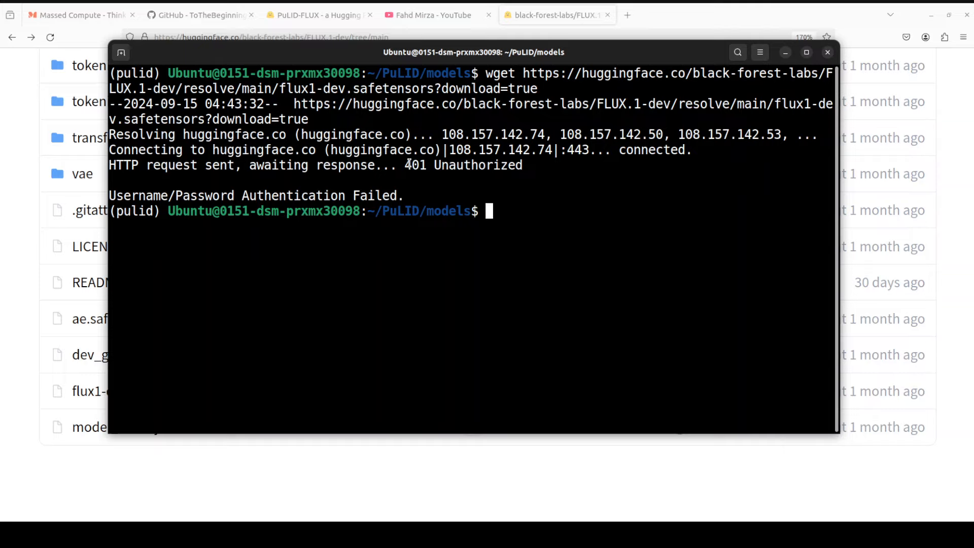
{"action": "left_click", "coordinate": [536, 17]}
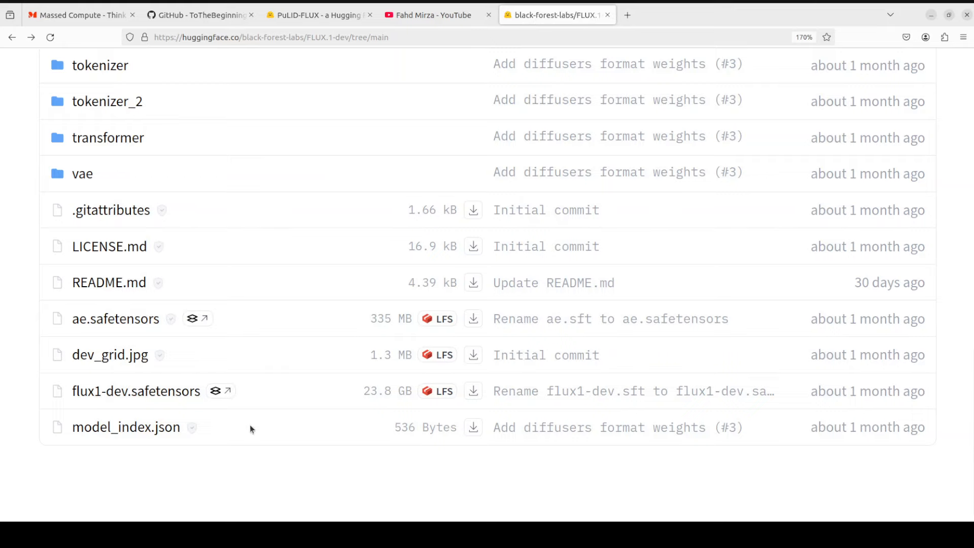
{"action": "scroll", "coordinate": [466, 316], "scroll_direction": "up", "scroll_amount": 10}
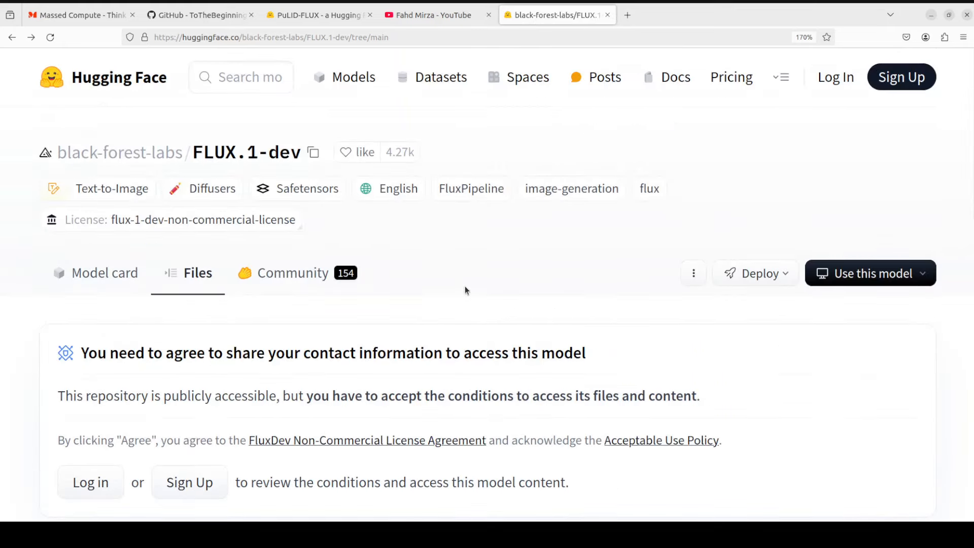
{"action": "left_click", "coordinate": [836, 77]}
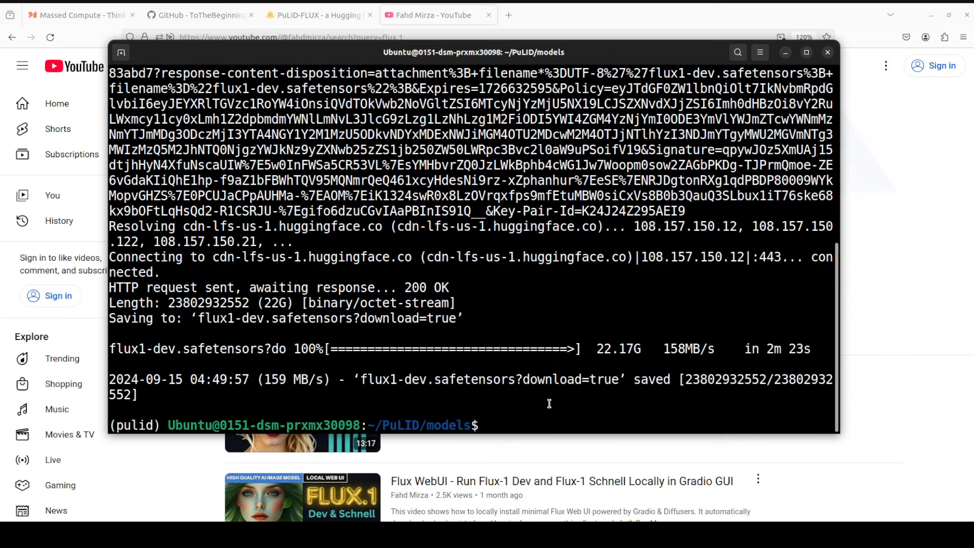
{"action": "type", "text": "ls"}
Rename the downloaded FLUX weights to flux1-dev.safetensors and confirm with ls.
{"action": "key", "text": "Return"}
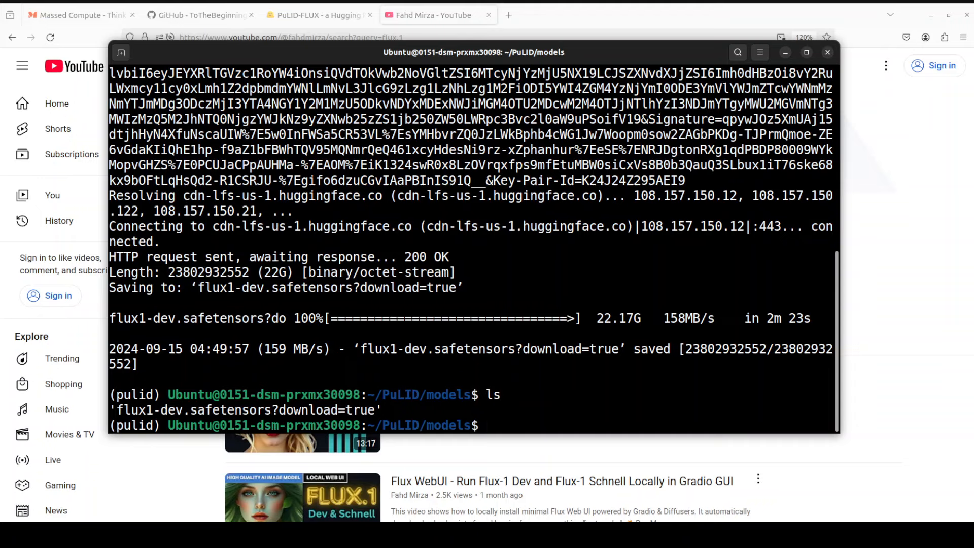
{"action": "type", "text": "mv "}
{"action": "type", "text": "'flu"}
{"action": "key", "text": "Tab"}
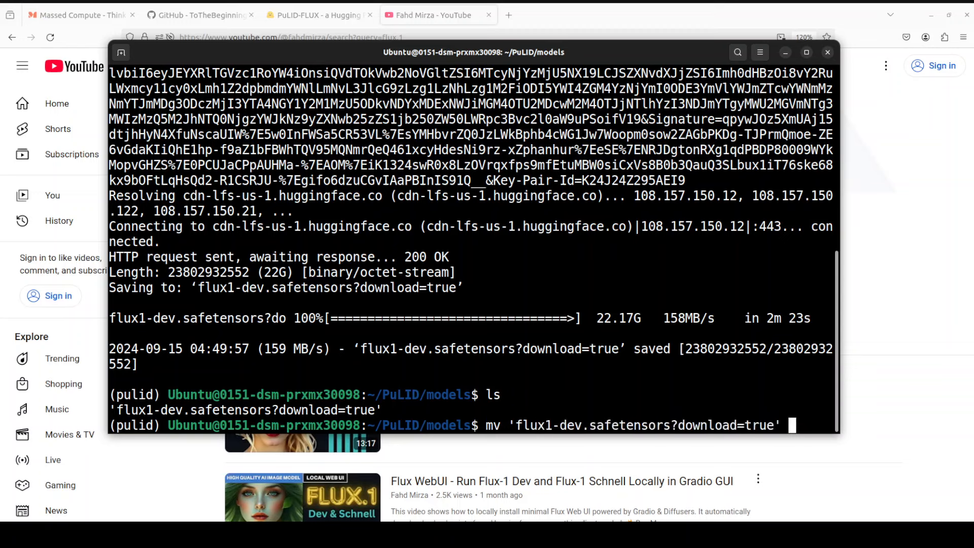
{"action": "type", "text": "flux"}
{"action": "type", "text": "1"}
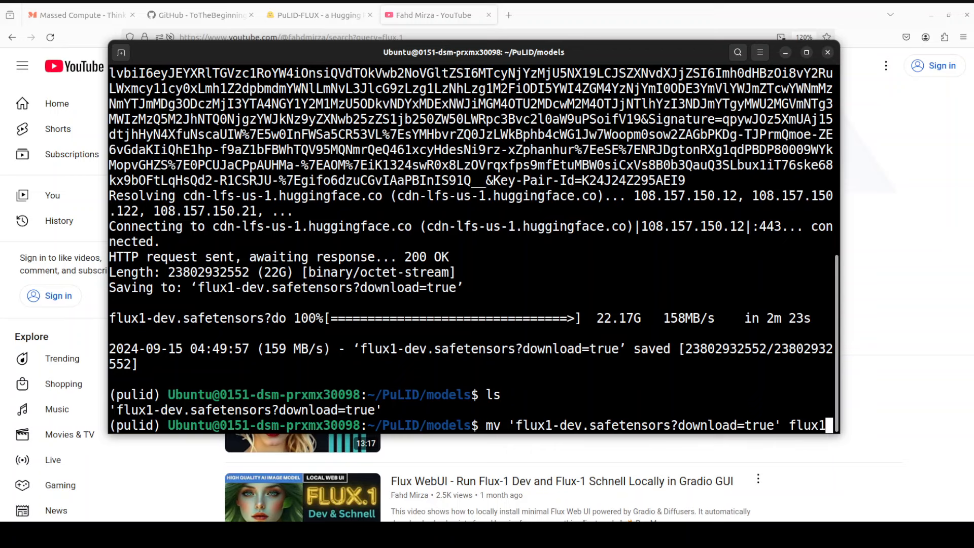
{"action": "type", "text": "-dev.safetensors"}
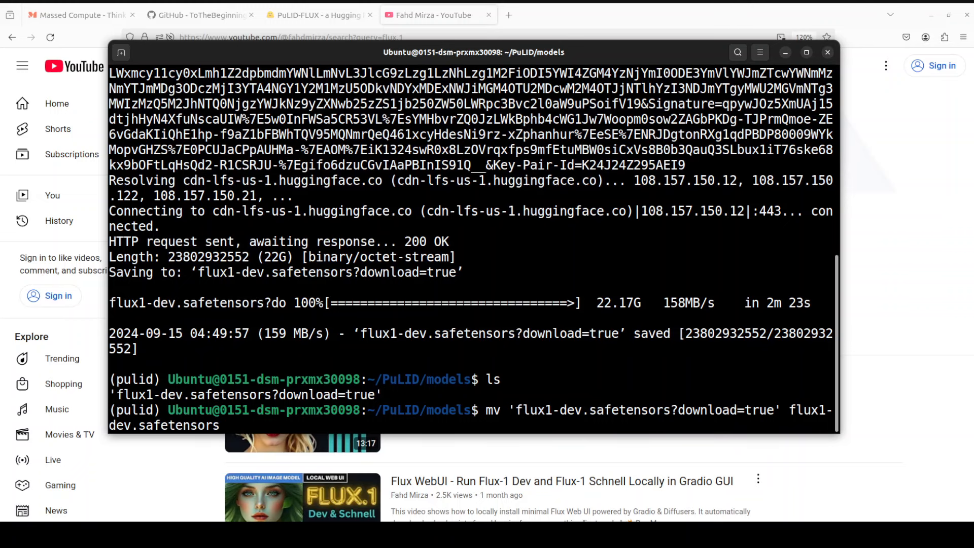
{"action": "key", "text": "Return"}
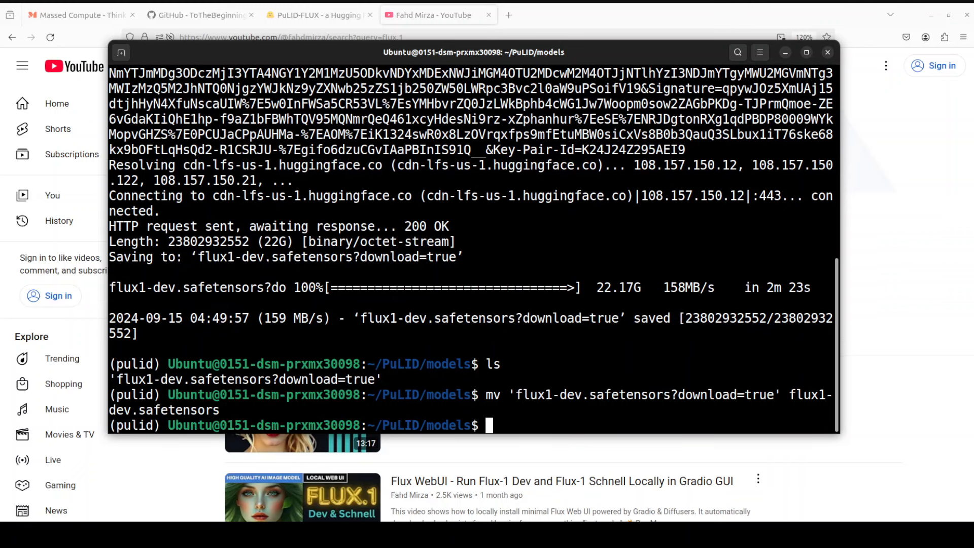
{"action": "type", "text": "ls"}
{"action": "key", "text": "Return"}
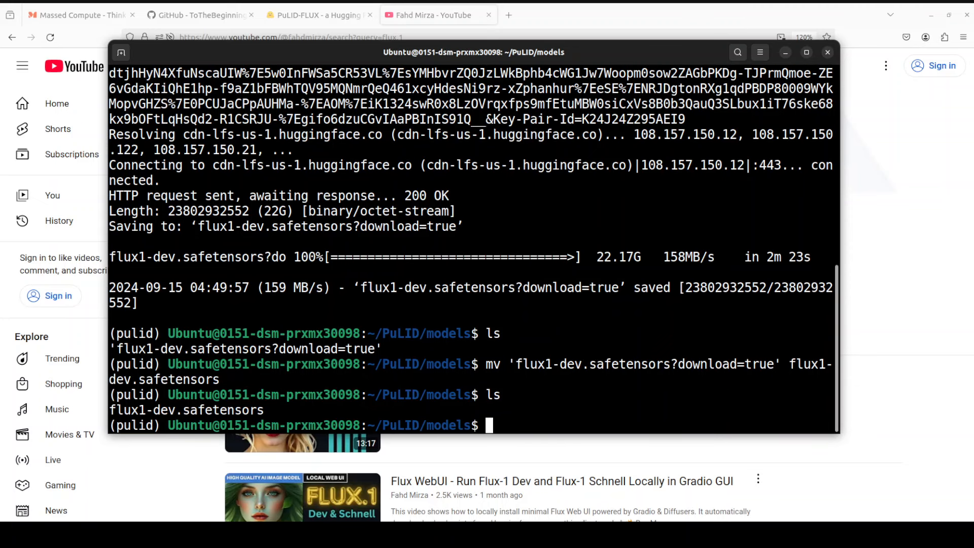
Download ae.safetensors with wget and prepare to rename it without the download suffix.
{"action": "right_click", "coordinate": [531, 380]}
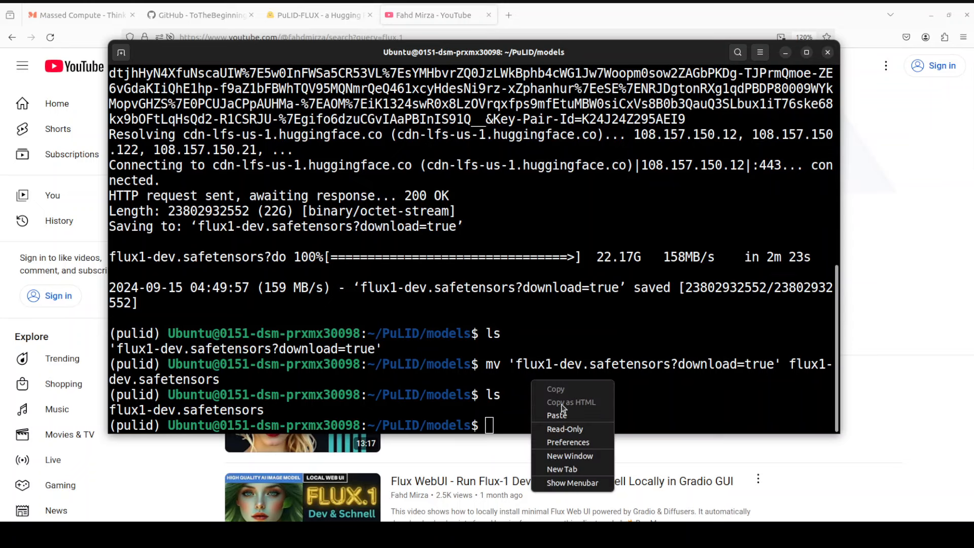
{"action": "left_click", "coordinate": [558, 415]}
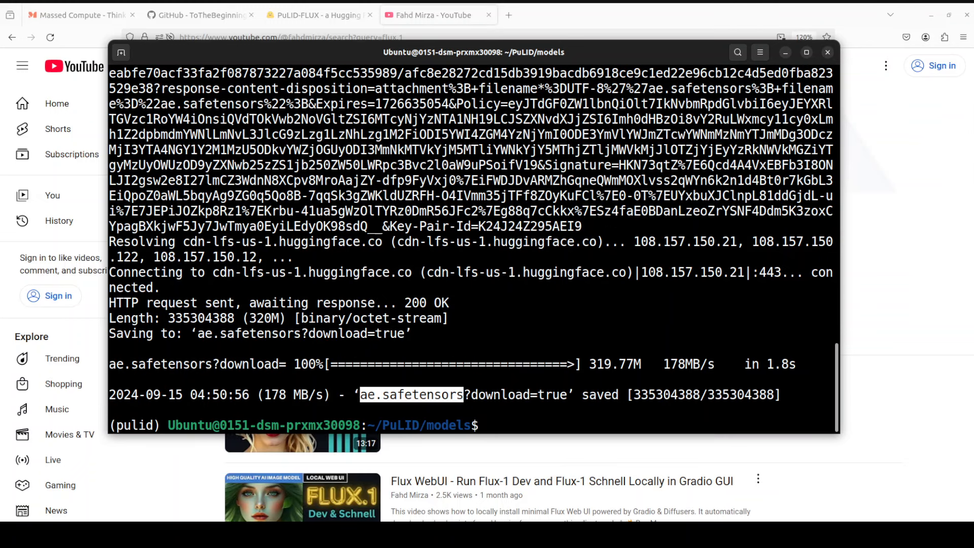
{"action": "left_click", "coordinate": [519, 316]}
{"action": "type", "text": "mv "}
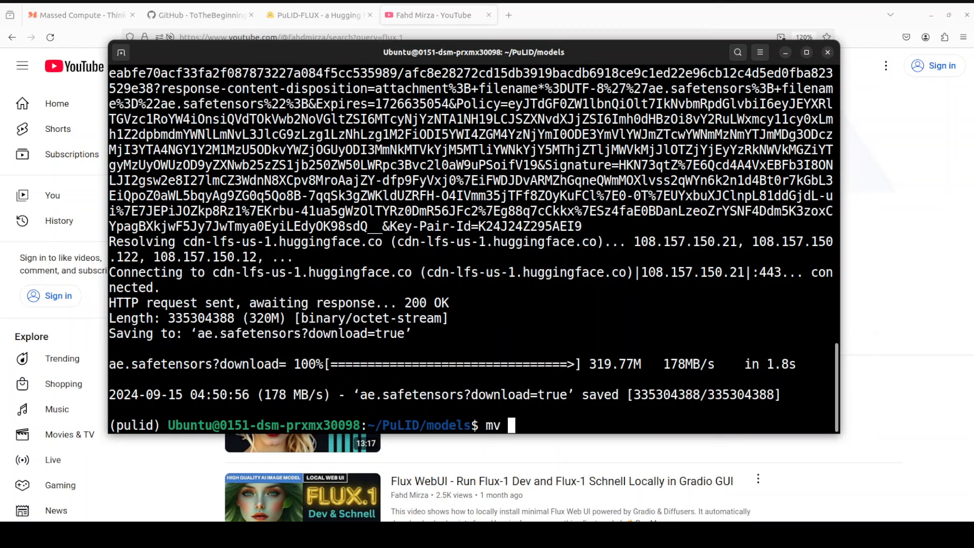
{"action": "type", "text": "'ae.safetensors?download=true'"}
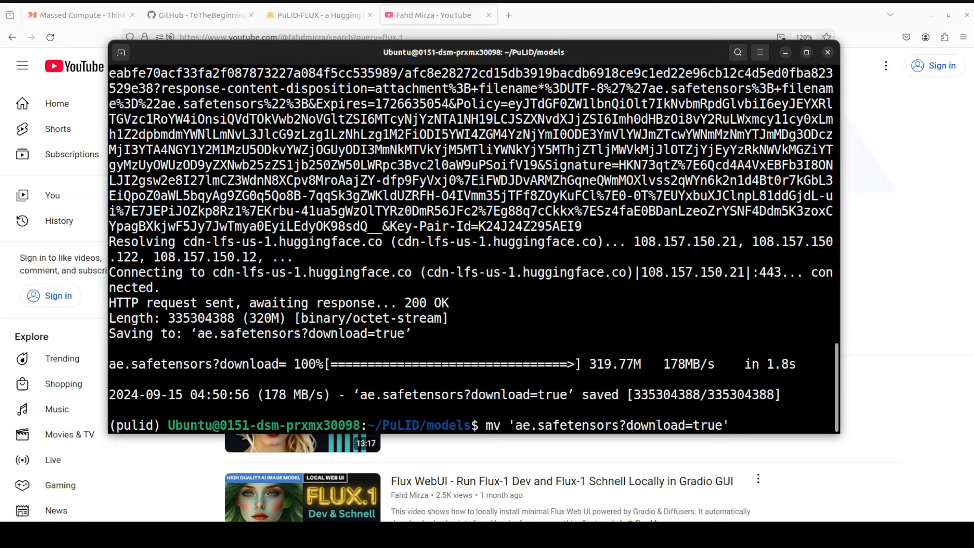
{"action": "right_click", "coordinate": [595, 299]}
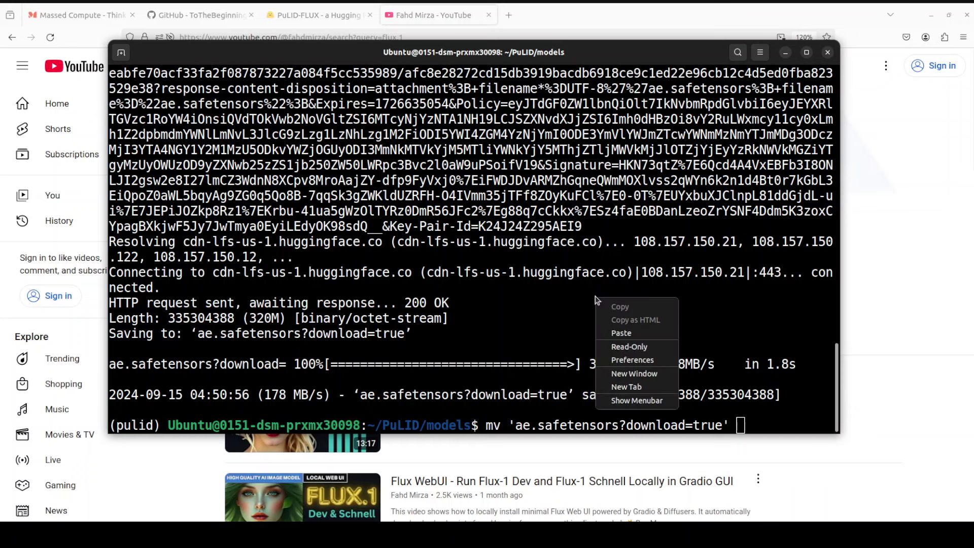
{"action": "left_click", "coordinate": [623, 333]}
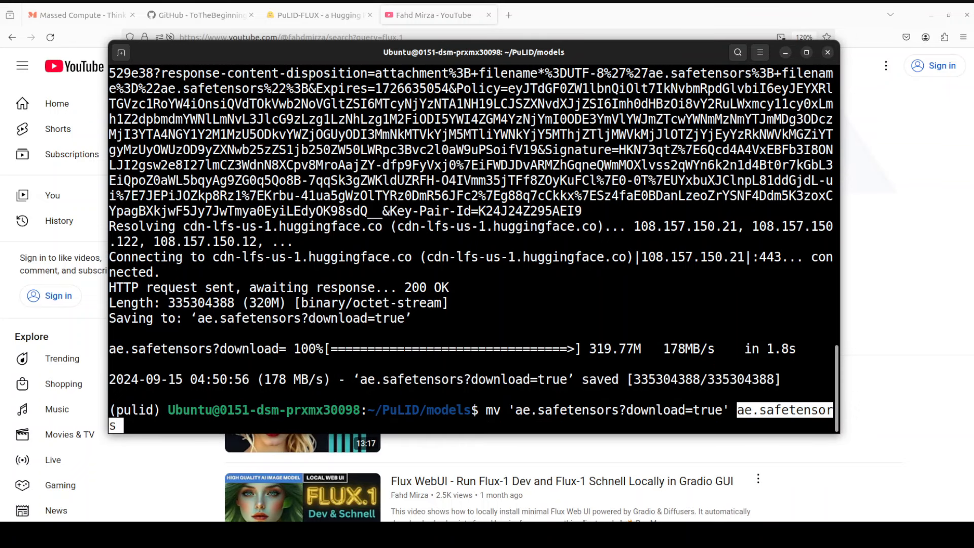
Finish renaming ae.safetensors, list both model files with ls -ltr, and clear the screen.
{"action": "key", "text": "Return"}
{"action": "type", "text": "clear"}
{"action": "key", "text": "Return"}
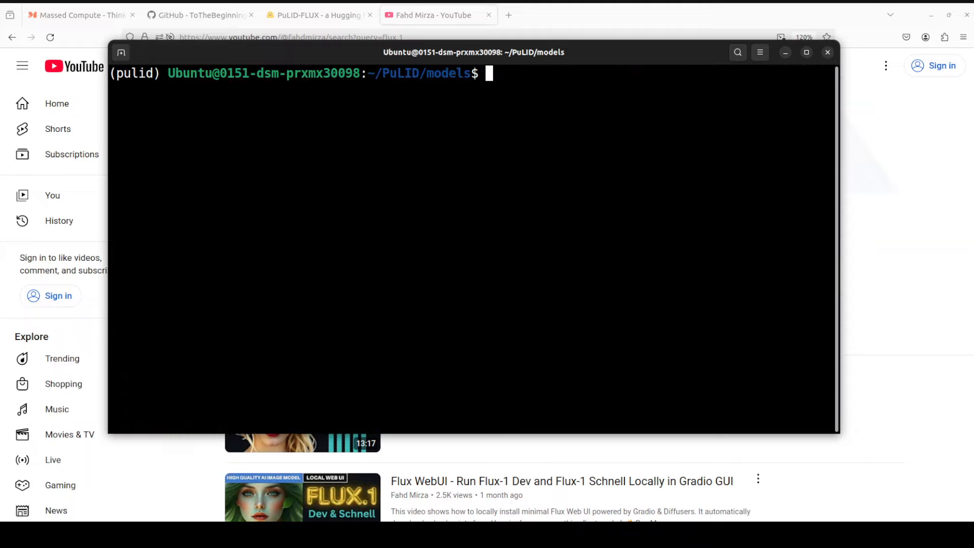
{"action": "type", "text": "ls "}
{"action": "type", "text": "-ltr"}
{"action": "key", "text": "Return"}
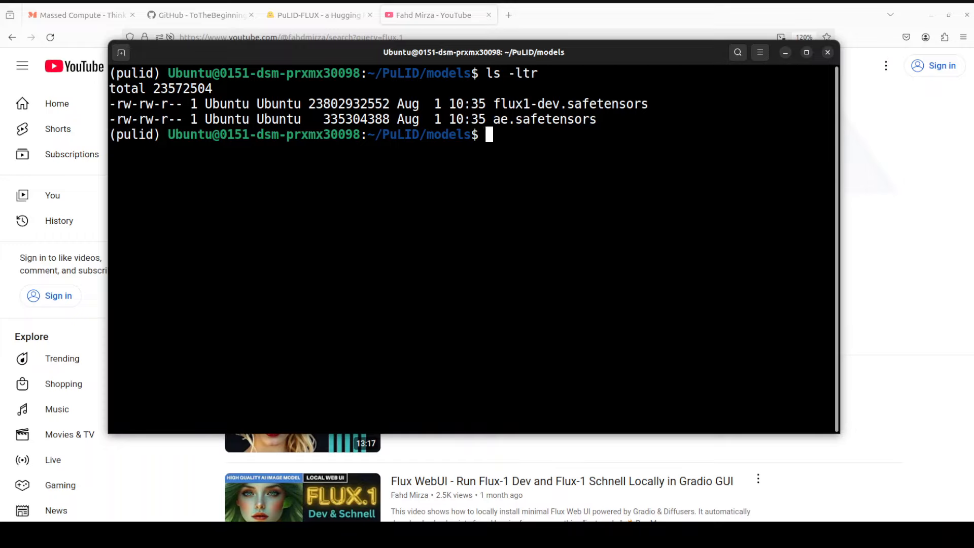
{"action": "type", "text": "clear"}
{"action": "key", "text": "Return"}
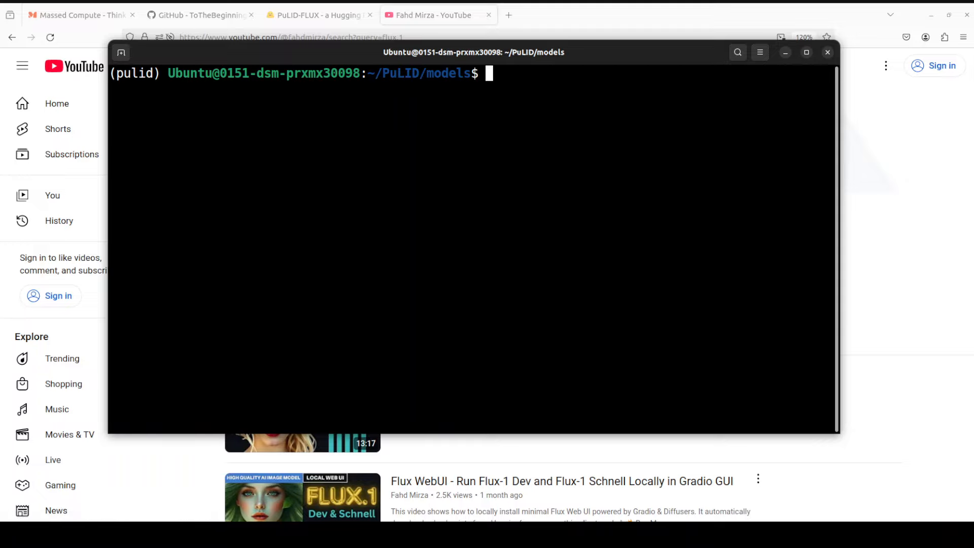
Discard the prematurely pasted command, cd up into the PuLID folder, and clear the screen.
{"action": "right_click", "coordinate": [350, 126]}
{"action": "left_click", "coordinate": [380, 161]}
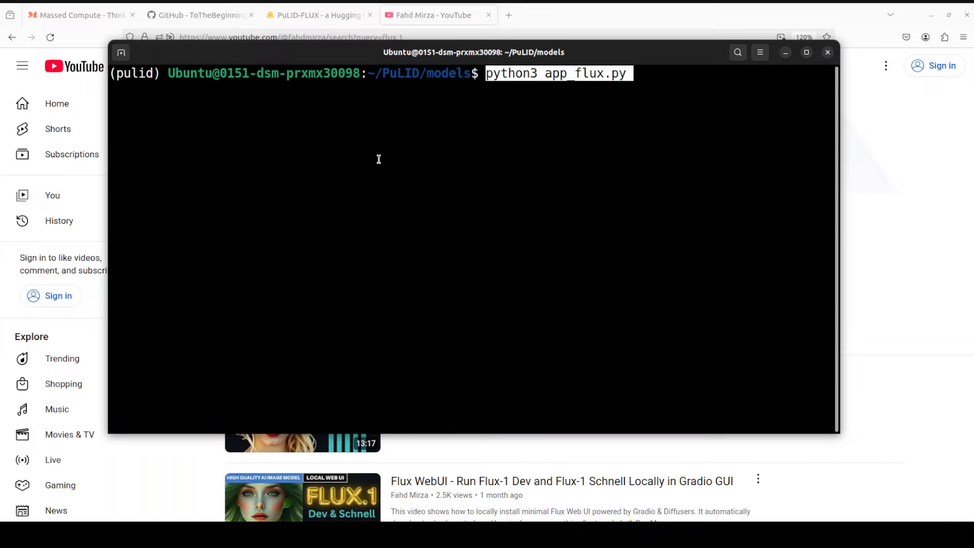
{"action": "key", "text": "BackSpace"}
{"action": "key", "text": "BackSpace"}
{"action": "key", "text": "BackSpace"}
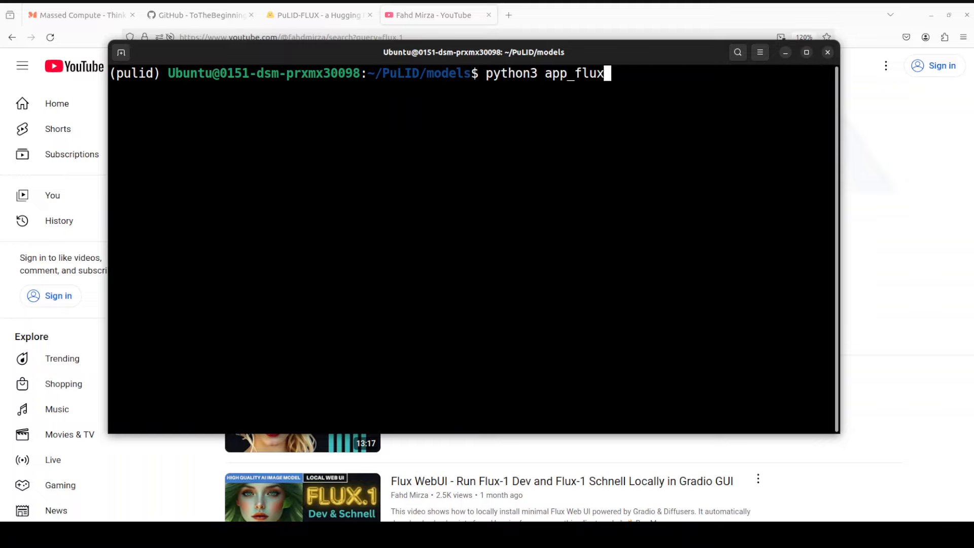
{"action": "key", "text": "BackSpace"}
{"action": "key", "text": "BackSpace"}
{"action": "key", "text": "BackSpace"}
{"action": "key", "text": "BackSpace"}
{"action": "type", "text": "cd "}
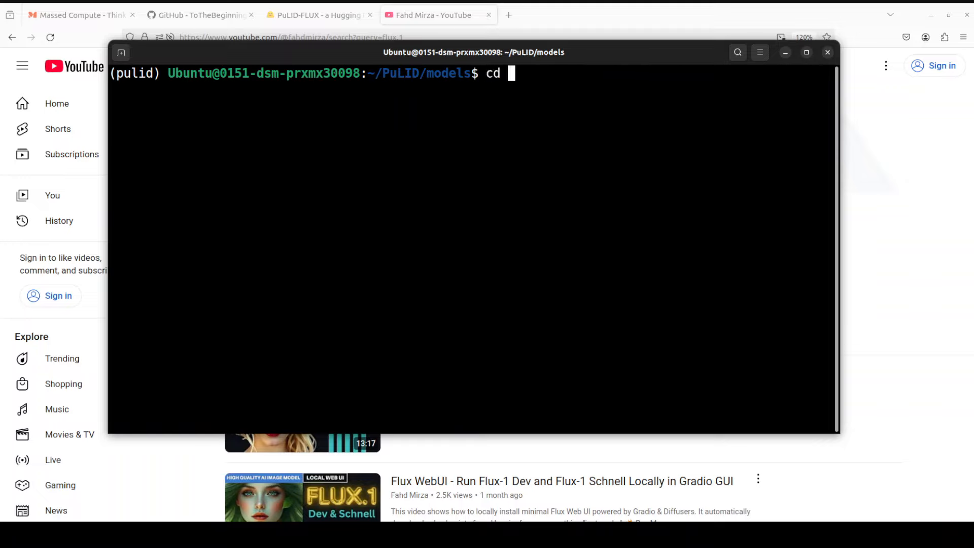
{"action": "type", "text": ".."}
{"action": "key", "text": "Return"}
{"action": "key", "text": "ctrl+l"}
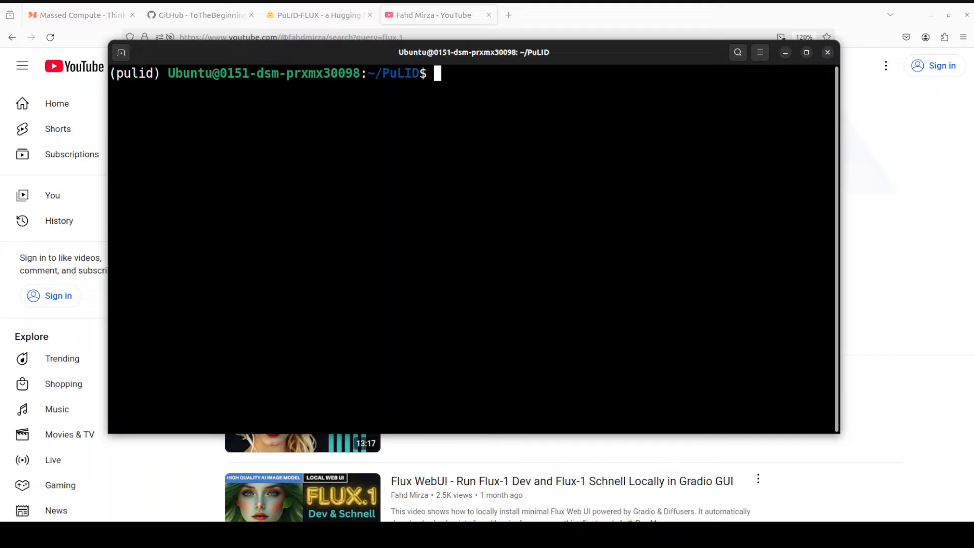
Launch the demo with python3 app_flux.py, serving the Gradio app on port 8080.
{"action": "right_click", "coordinate": [469, 99]}
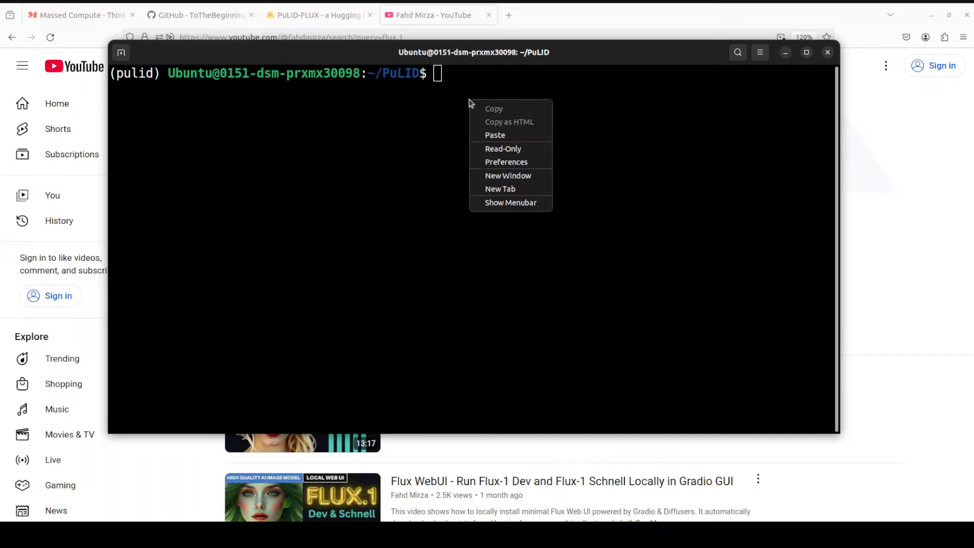
{"action": "left_click", "coordinate": [497, 135]}
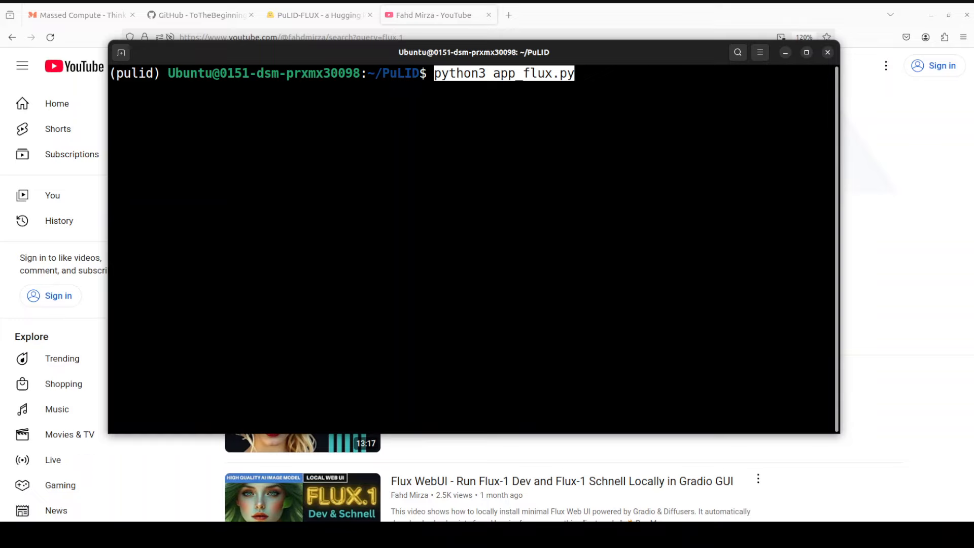
{"action": "key", "text": "Return"}
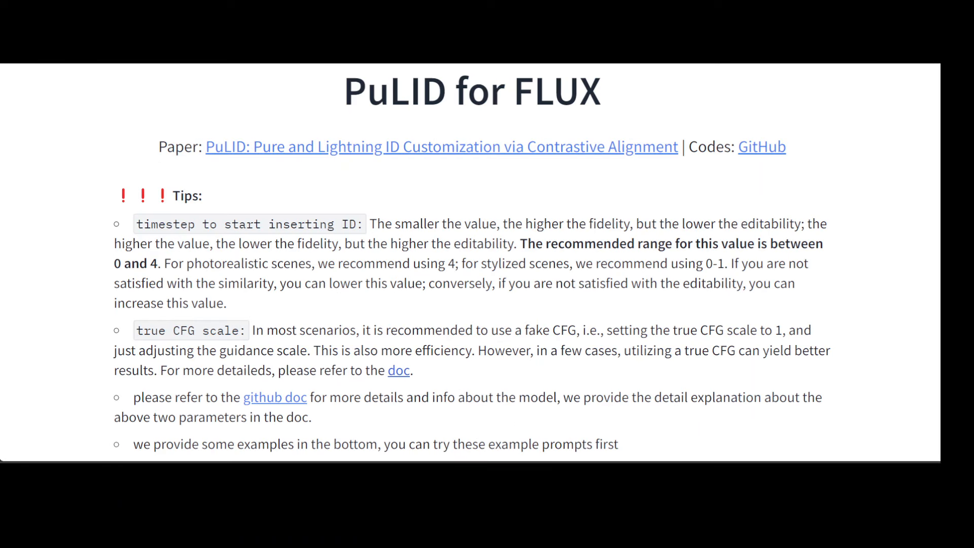
{"action": "scroll", "coordinate": [487, 274], "scroll_direction": "down", "scroll_amount": 4}
{"action": "scroll", "coordinate": [487, 274], "scroll_direction": "down", "scroll_amount": 4}
{"action": "scroll", "coordinate": [487, 274], "scroll_direction": "down", "scroll_amount": 4}
{"action": "scroll", "coordinate": [487, 274], "scroll_direction": "down", "scroll_amount": 4}
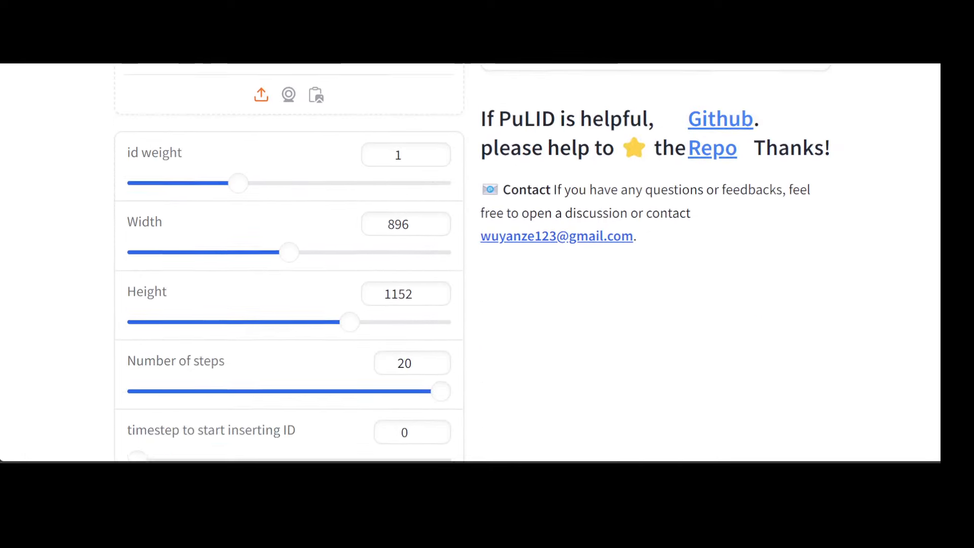
{"action": "scroll", "coordinate": [487, 274], "scroll_direction": "up", "scroll_amount": 2}
{"action": "scroll", "coordinate": [487, 274], "scroll_direction": "down", "scroll_amount": 4}
{"action": "scroll", "coordinate": [488, 274], "scroll_direction": "down", "scroll_amount": 4}
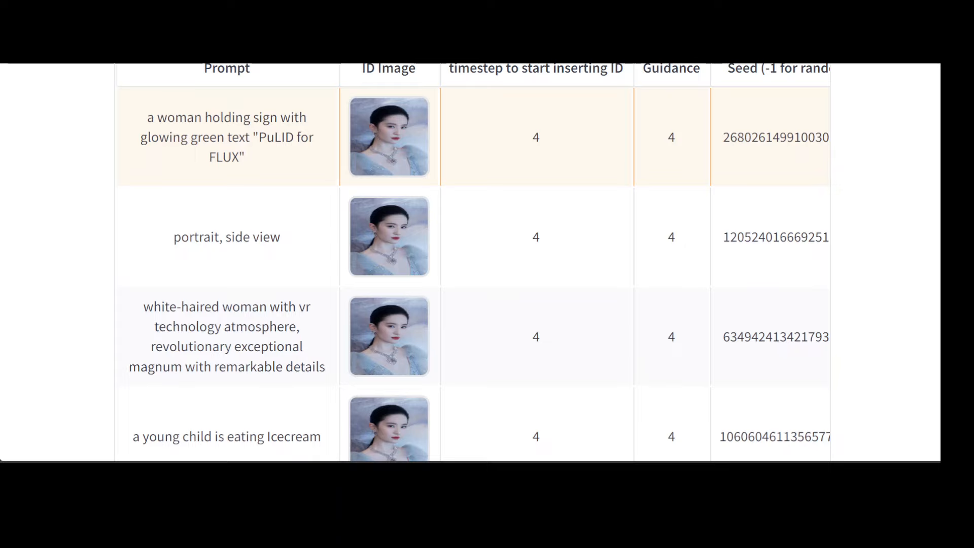
{"action": "scroll", "coordinate": [182, 139], "scroll_direction": "down", "scroll_amount": 1}
{"action": "scroll", "coordinate": [181, 139], "scroll_direction": "up", "scroll_amount": 4}
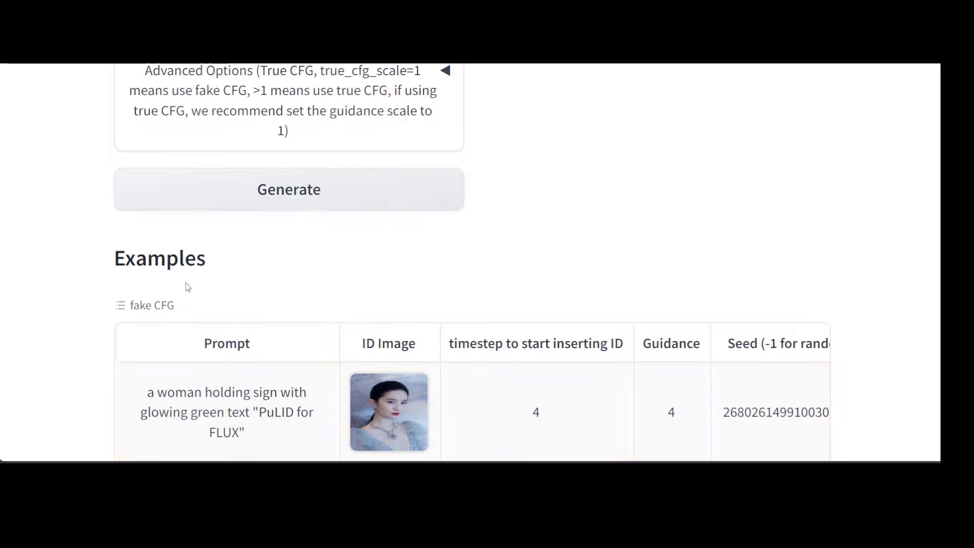
{"action": "scroll", "coordinate": [218, 277], "scroll_direction": "up", "scroll_amount": 2}
{"action": "scroll", "coordinate": [218, 278], "scroll_direction": "up", "scroll_amount": 2}
{"action": "scroll", "coordinate": [217, 276], "scroll_direction": "up", "scroll_amount": 2}
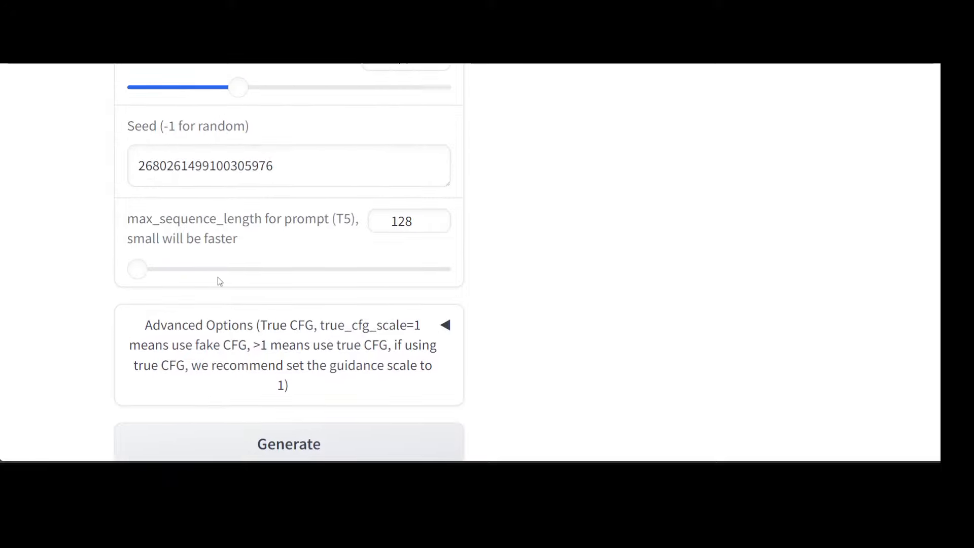
{"action": "scroll", "coordinate": [218, 277], "scroll_direction": "up", "scroll_amount": 2}
{"action": "scroll", "coordinate": [217, 277], "scroll_direction": "up", "scroll_amount": 2}
{"action": "scroll", "coordinate": [201, 229], "scroll_direction": "up", "scroll_amount": 1}
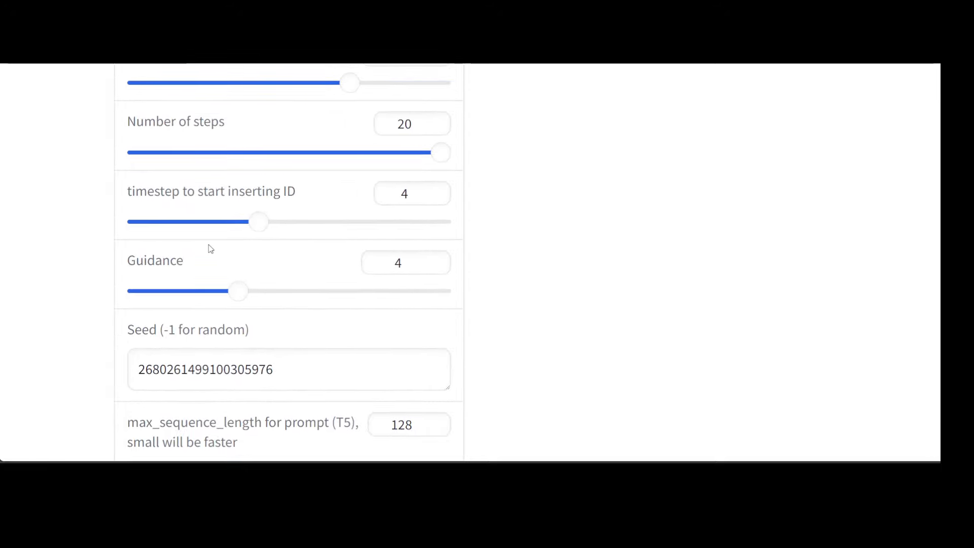
{"action": "scroll", "coordinate": [210, 249], "scroll_direction": "up", "scroll_amount": 2}
{"action": "scroll", "coordinate": [211, 250], "scroll_direction": "up", "scroll_amount": 1}
{"action": "scroll", "coordinate": [210, 249], "scroll_direction": "up", "scroll_amount": 2}
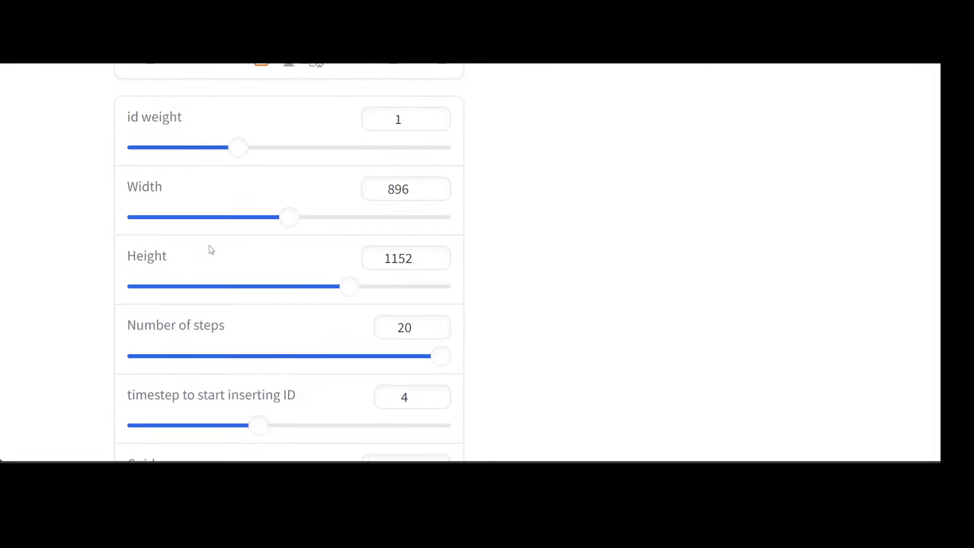
{"action": "scroll", "coordinate": [211, 250], "scroll_direction": "up", "scroll_amount": 2}
{"action": "scroll", "coordinate": [211, 249], "scroll_direction": "up", "scroll_amount": 2}
{"action": "scroll", "coordinate": [210, 250], "scroll_direction": "up", "scroll_amount": 1}
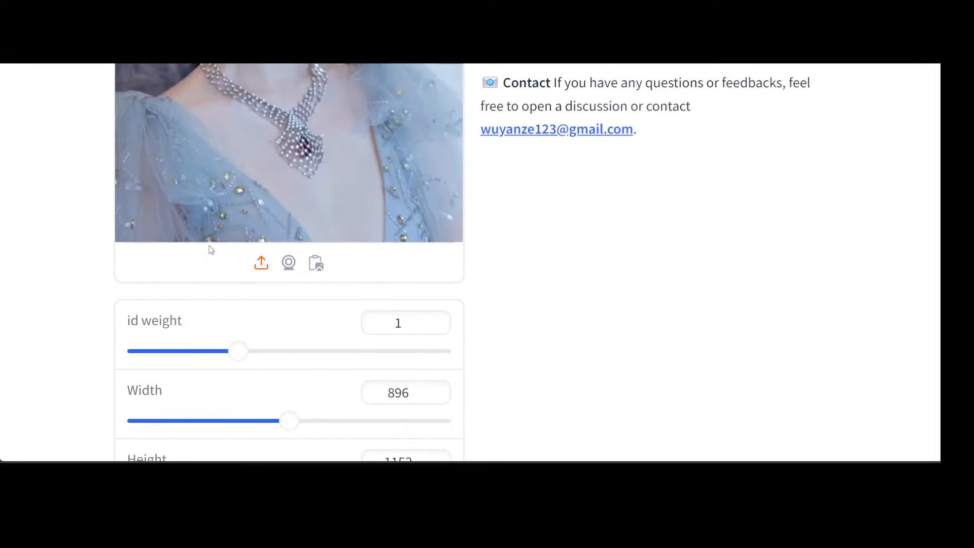
{"action": "scroll", "coordinate": [211, 250], "scroll_direction": "up", "scroll_amount": 2}
{"action": "scroll", "coordinate": [209, 245], "scroll_direction": "up", "scroll_amount": 2}
{"action": "scroll", "coordinate": [209, 244], "scroll_direction": "up", "scroll_amount": 1}
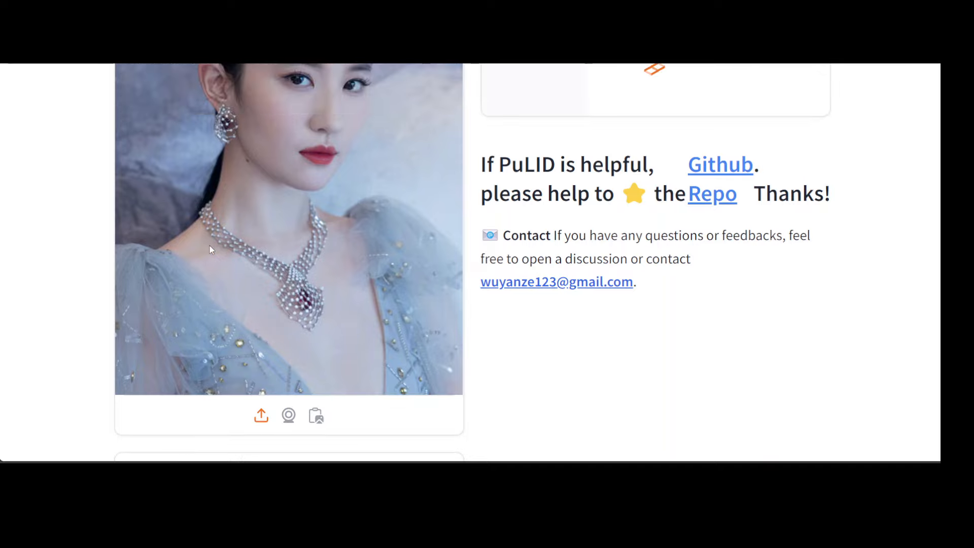
{"action": "scroll", "coordinate": [209, 244], "scroll_direction": "up", "scroll_amount": 1}
{"action": "scroll", "coordinate": [209, 244], "scroll_direction": "up", "scroll_amount": 1}
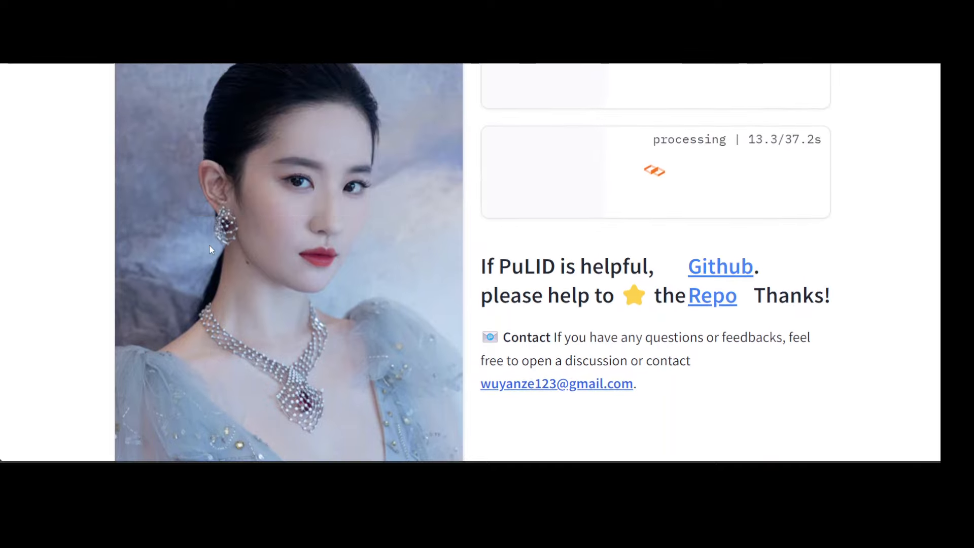
{"action": "scroll", "coordinate": [209, 245], "scroll_direction": "up", "scroll_amount": 2}
{"action": "scroll", "coordinate": [209, 244], "scroll_direction": "up", "scroll_amount": 1}
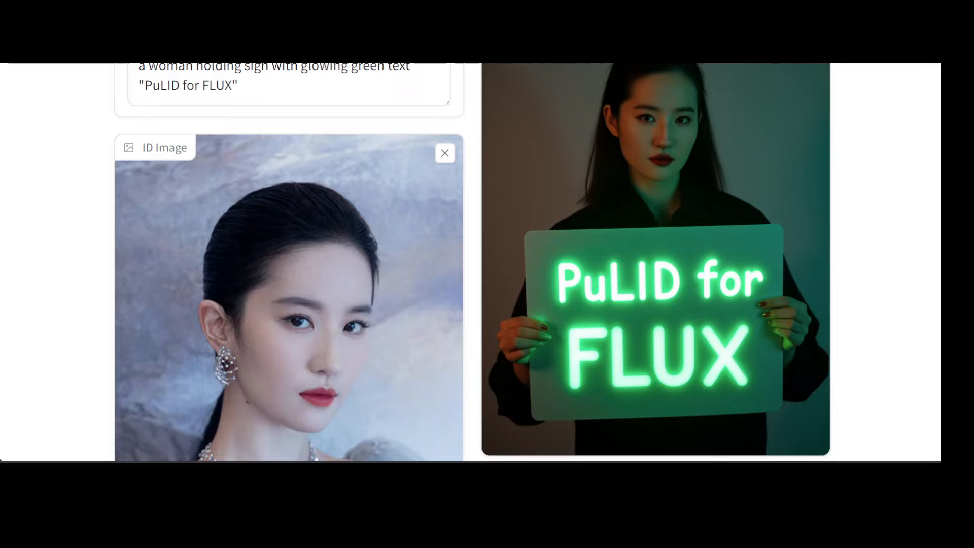
{"action": "scroll", "coordinate": [487, 274], "scroll_direction": "down", "scroll_amount": 1}
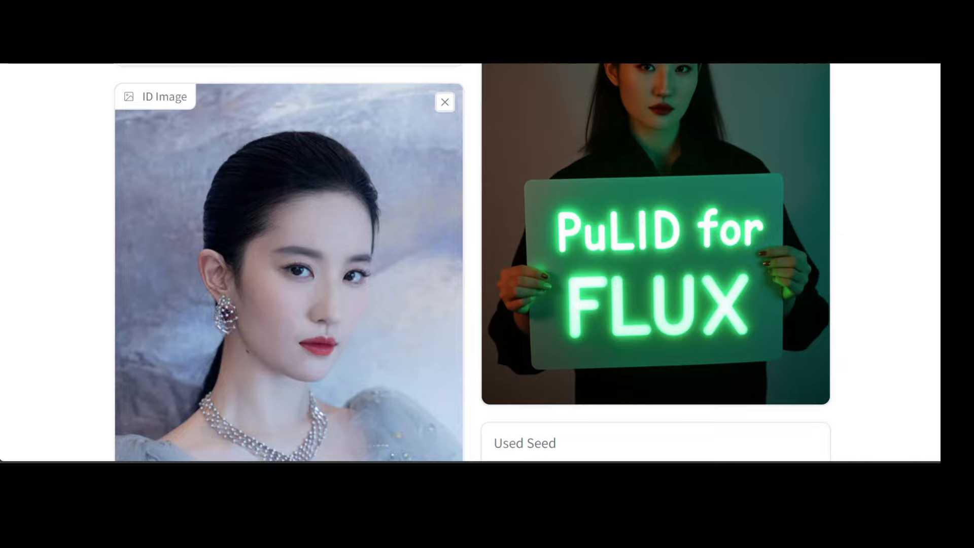
Replace the ID image with a man's photo and set the sign text to 'plz subscribe to channel'.
{"action": "left_click", "coordinate": [445, 102]}
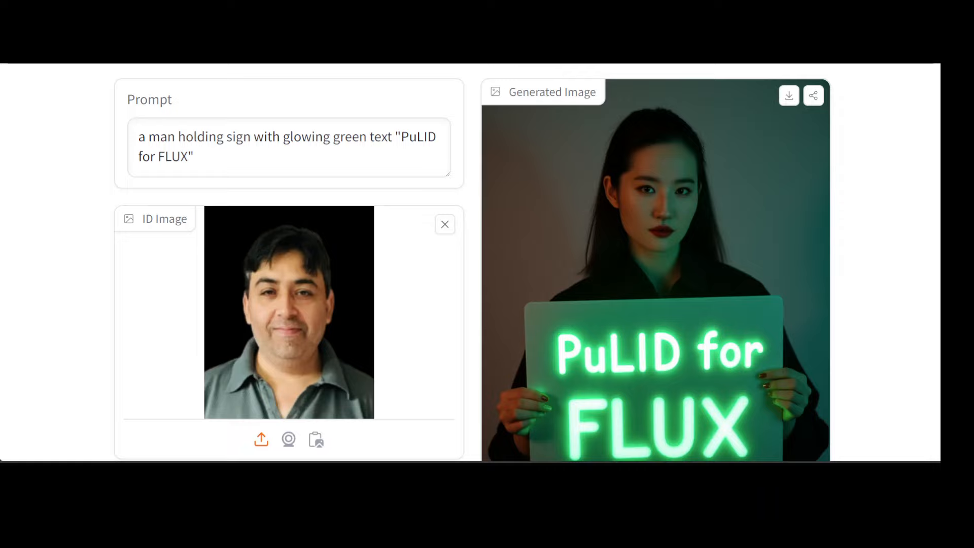
{"action": "left_click", "coordinate": [148, 137]}
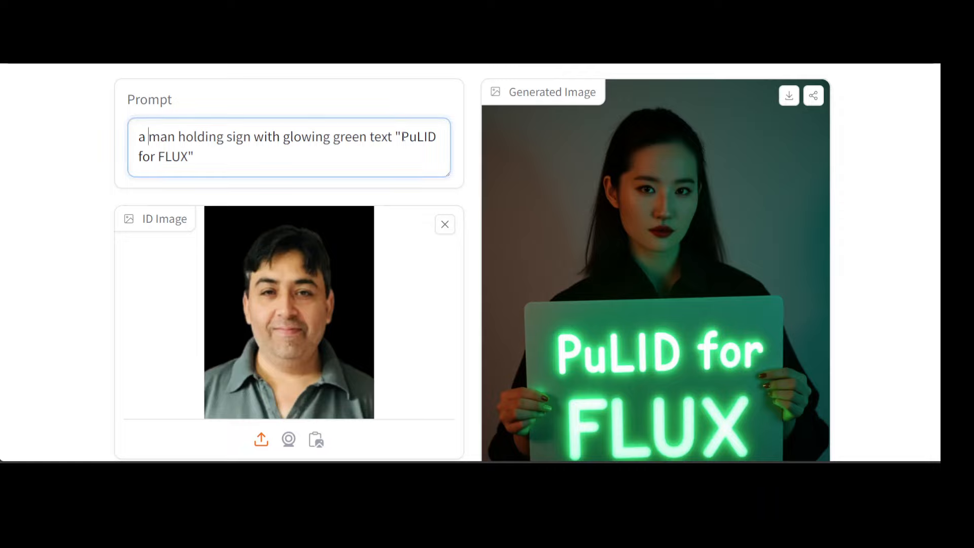
{"action": "left_click_drag", "start_coordinate": [402, 136], "coordinate": [188, 155]}
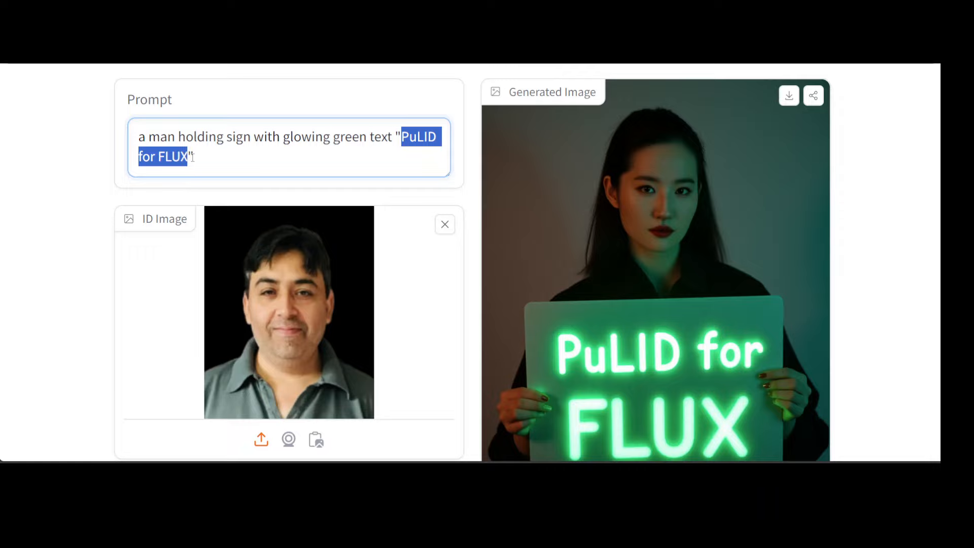
{"action": "type", "text": "plz subs"}
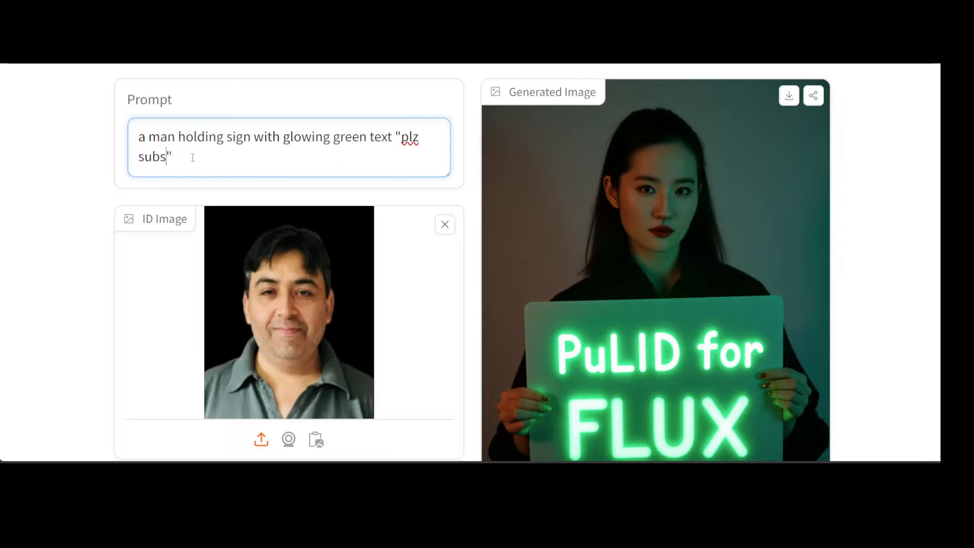
{"action": "type", "text": "cribe to channel"}
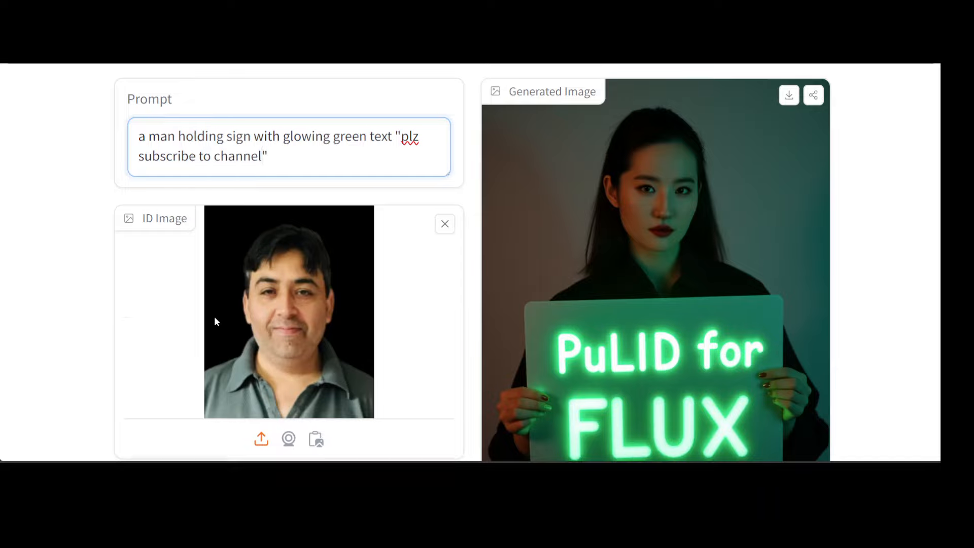
{"action": "scroll", "coordinate": [214, 315], "scroll_direction": "down", "scroll_amount": 2}
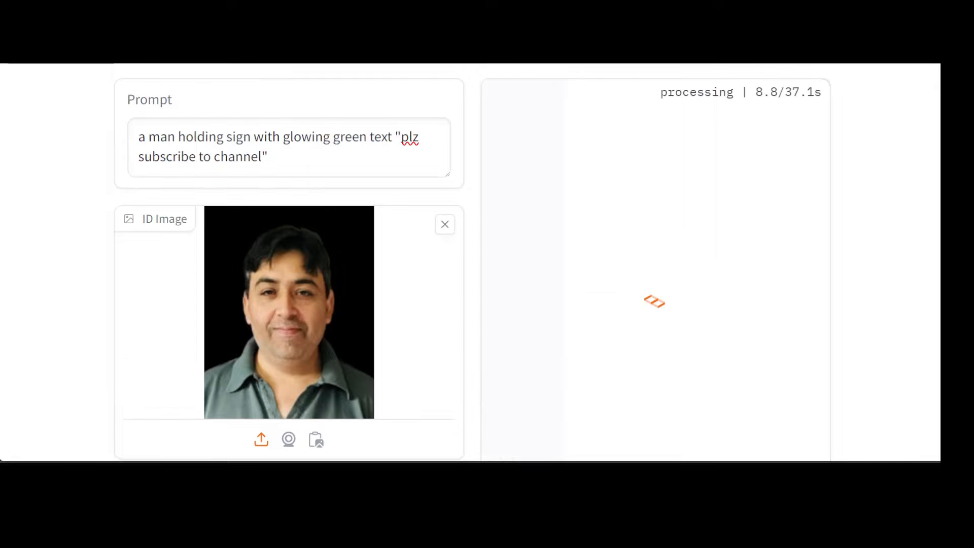